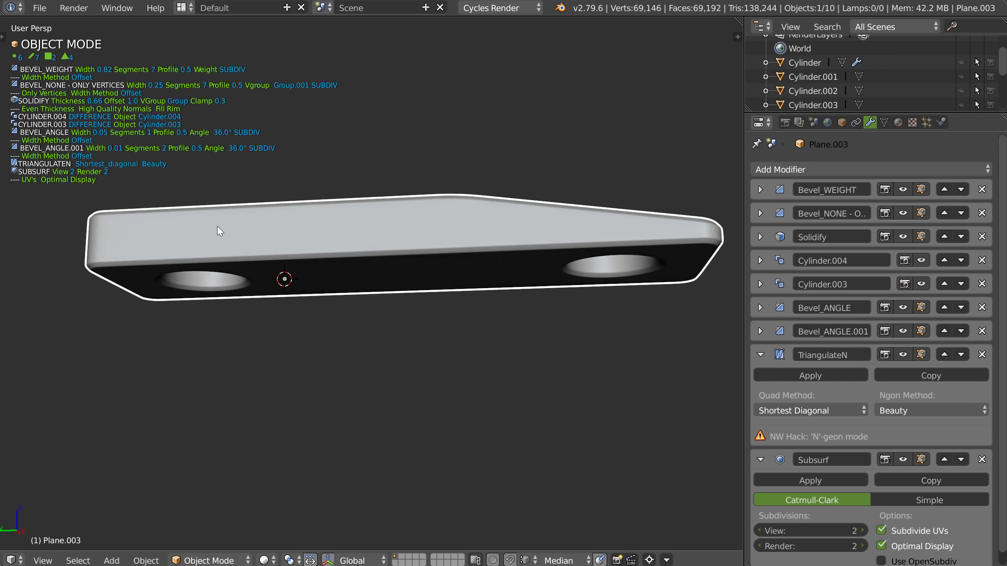
# Step: Examine the bevelled plate with two holes from several angles, with its modifiers hidden and shown
pyautogui.scroll(2, 366, 258)
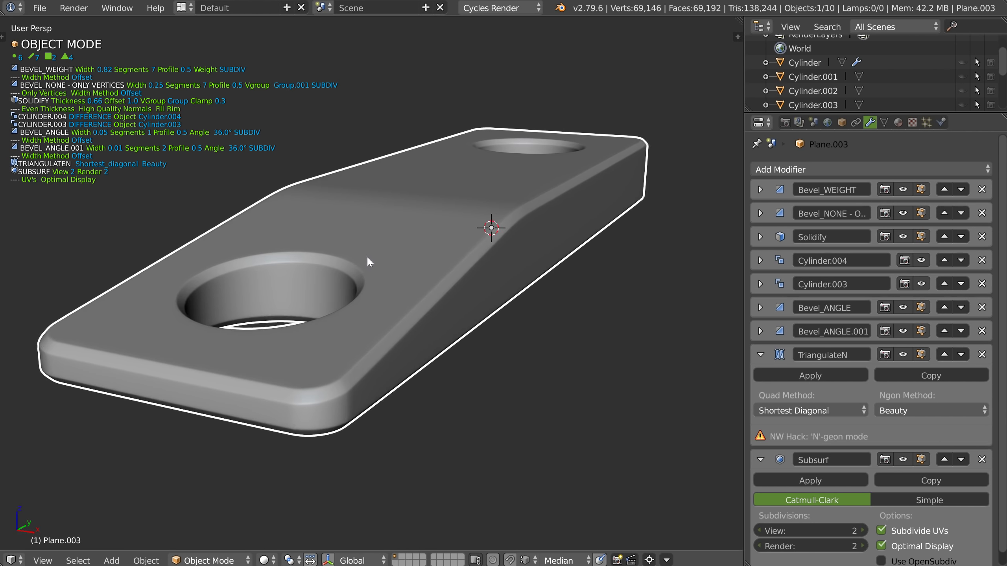
pyautogui.moveTo(367, 258); pyautogui.dragTo(279, 334, button='middle')
pyautogui.keyDown('shift'); pyautogui.moveTo(454, 258); pyautogui.dragTo(308, 329, button='middle'); pyautogui.keyUp('shift')
pyautogui.scroll(3, 578, 206)
pyautogui.moveTo(579, 203); pyautogui.dragTo(491, 173, button='middle')
pyautogui.scroll(-6, 491, 172)
pyautogui.moveTo(440, 255); pyautogui.dragTo(398, 286, button='middle')
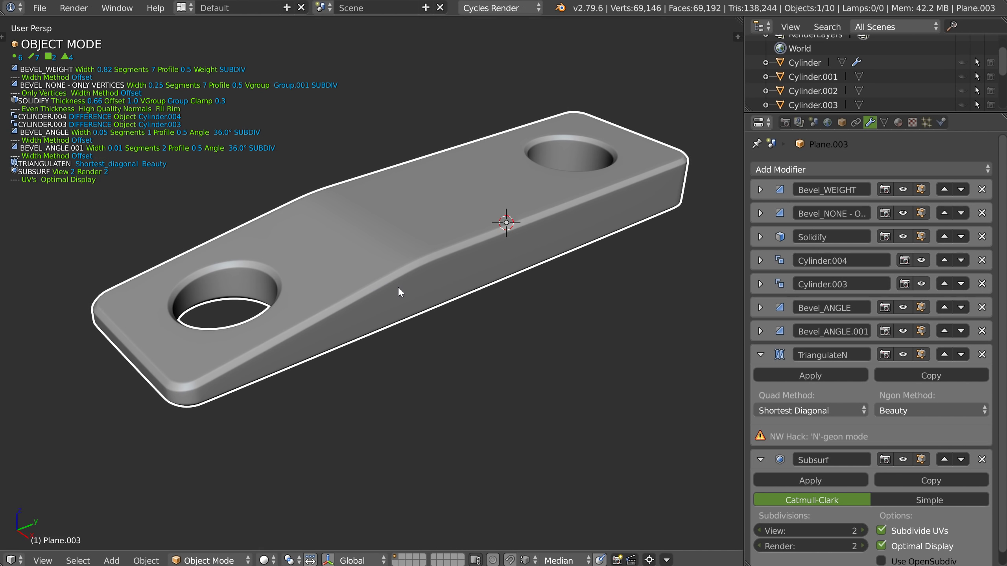
pyautogui.press('space')
pyautogui.click(272, 286)
pyautogui.moveTo(272, 287); pyautogui.dragTo(375, 287, button='middle')
pyautogui.press('space')
pyautogui.click(271, 284)
pyautogui.moveTo(303, 292); pyautogui.dragTo(369, 292, button='middle')
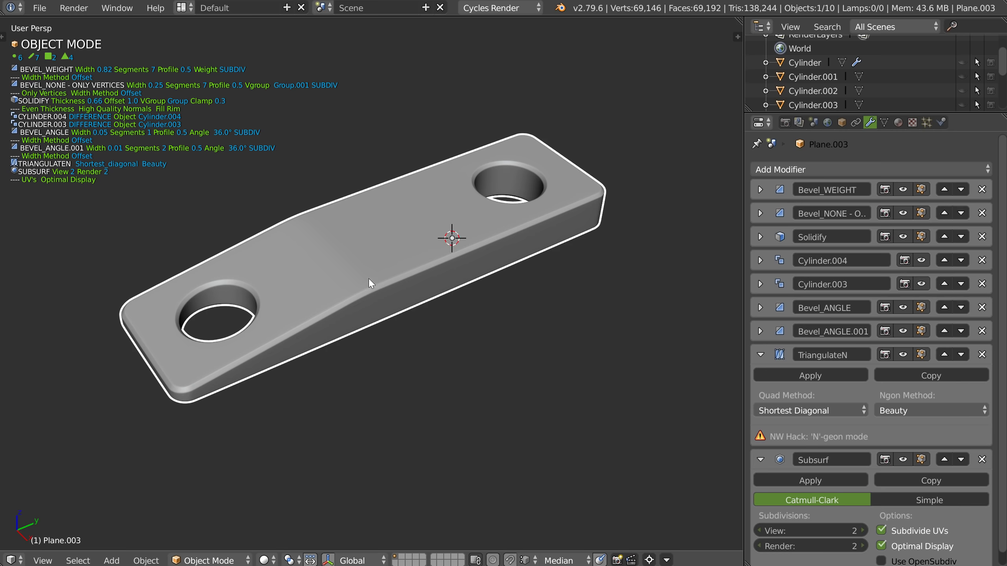
# Step: Hide the finished plate and add a new plane primitive at the 3D cursor
pyautogui.press('h')
pyautogui.rightClick(421, 272)
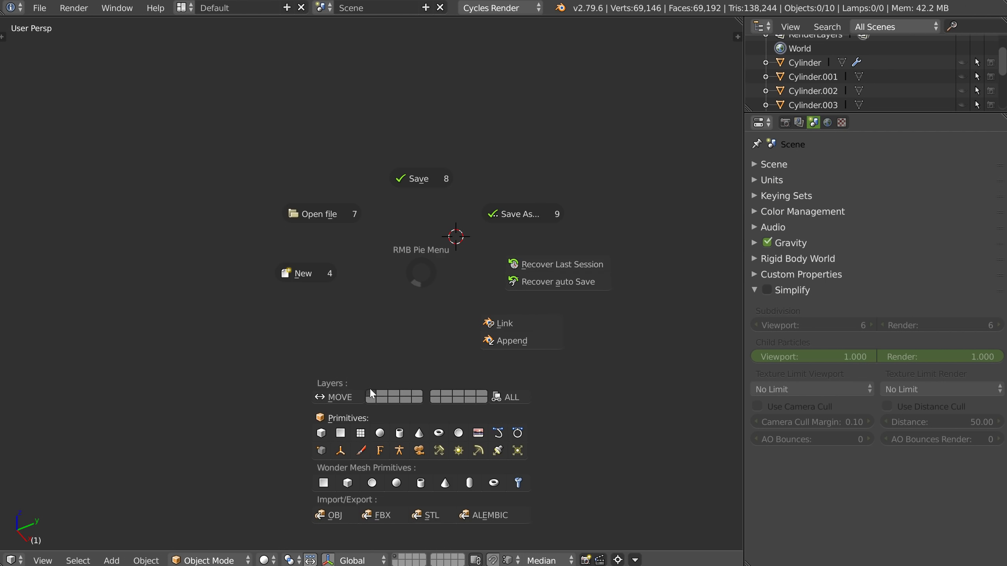
pyautogui.click(340, 433)
pyautogui.moveTo(341, 438); pyautogui.dragTo(436, 273, button='middle')
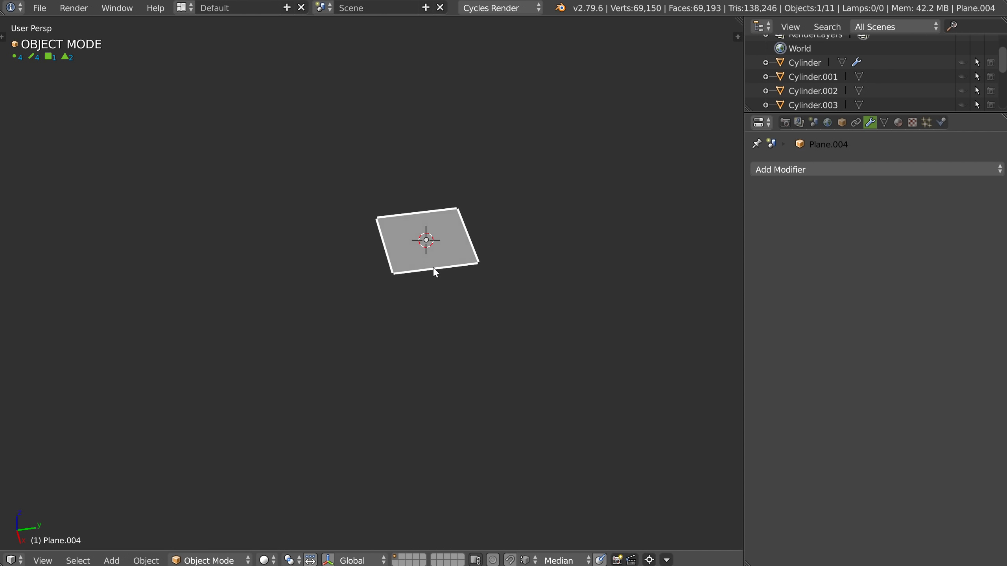
# Step: Stretch the new plane's mesh along the Y axis into a long rectangle
pyautogui.press('Tab')
pyautogui.press('s')
pyautogui.press('y')
pyautogui.click(676, 206)
# Step: Extrude one short end edge of the plane along Y to add a second, shorter face
pyautogui.click(316, 248)
pyautogui.moveTo(279, 280); pyautogui.dragTo(367, 292, button='middle')
pyautogui.press('y')
pyautogui.click(221, 311)
# Step: Select the whole mesh and assign all its vertices to a vertex group
pyautogui.press('Tab')
pyautogui.press('a')
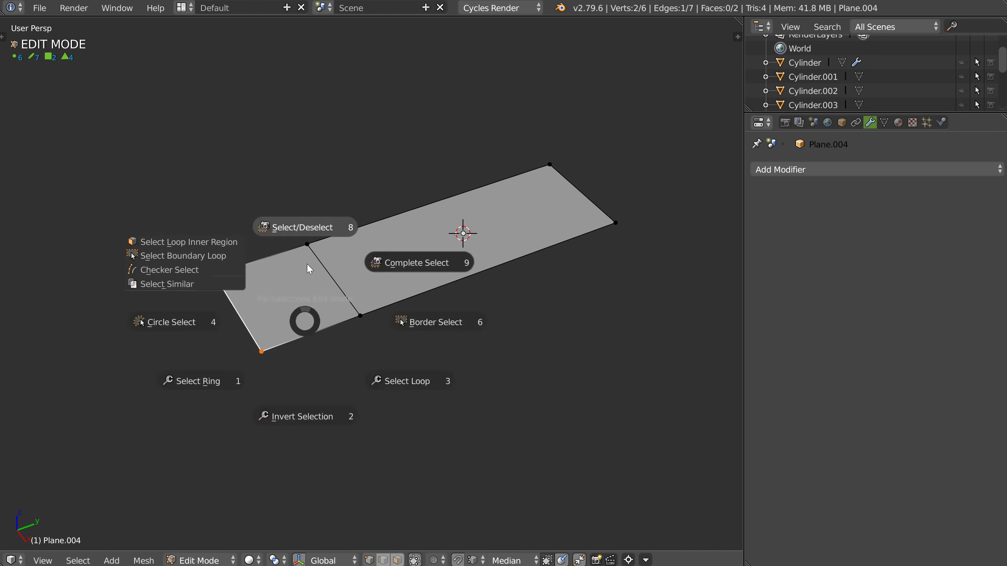
pyautogui.click(331, 202)
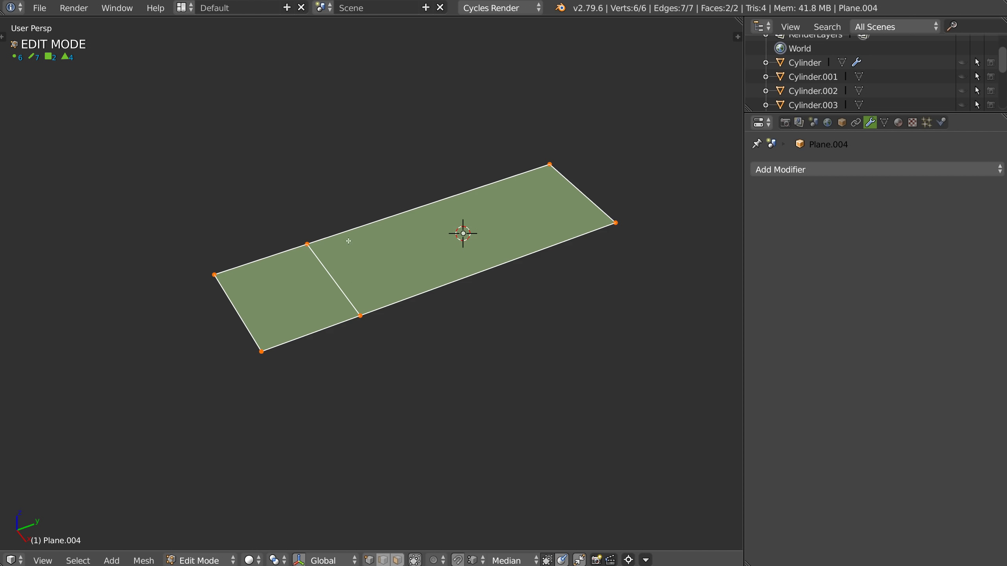
pyautogui.hotkey('shift', 'space')
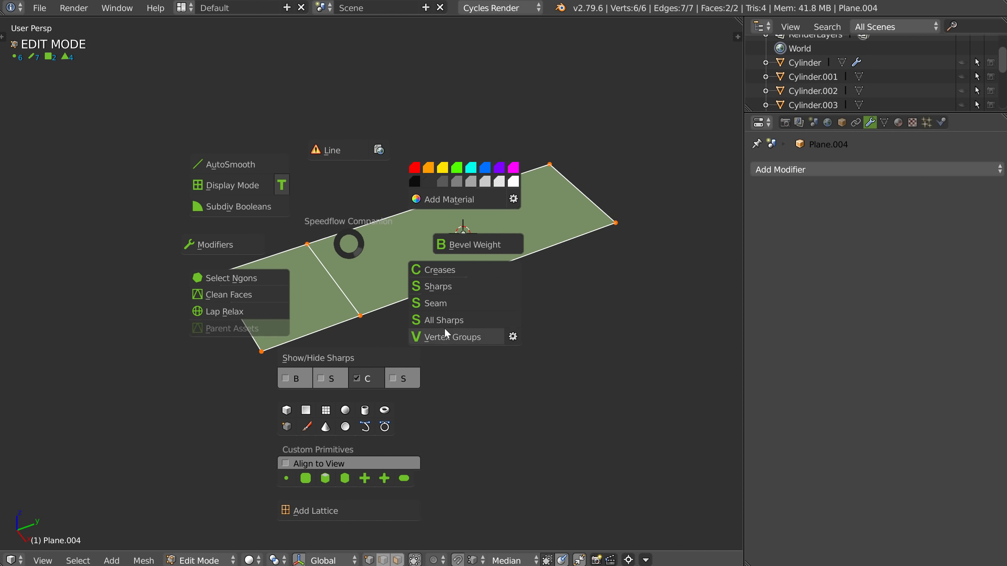
pyautogui.click(451, 337)
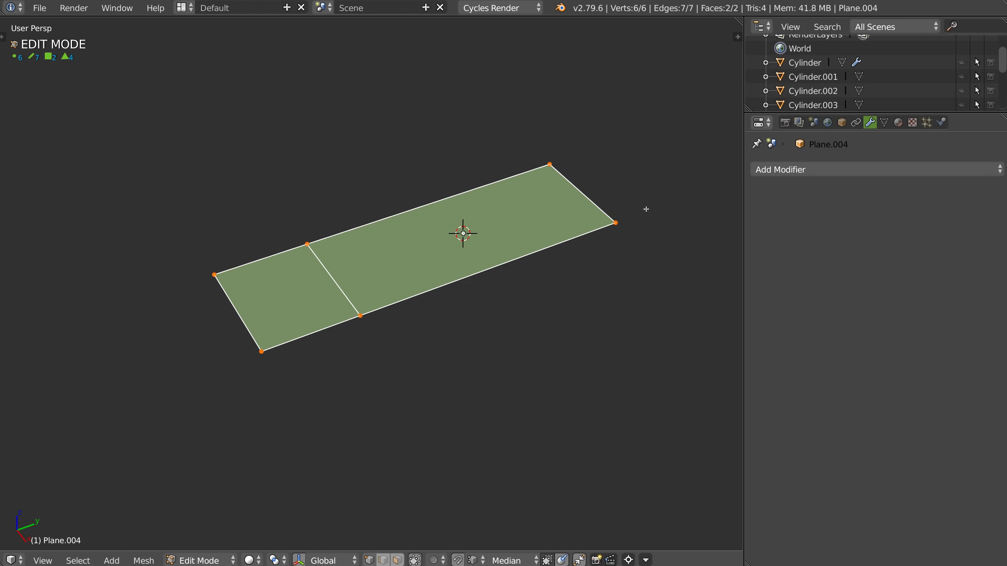
# Step: Assign the two vertices at the shorter face's outer end to the vertex group with weight 0.035
pyautogui.rightClick(214, 274)
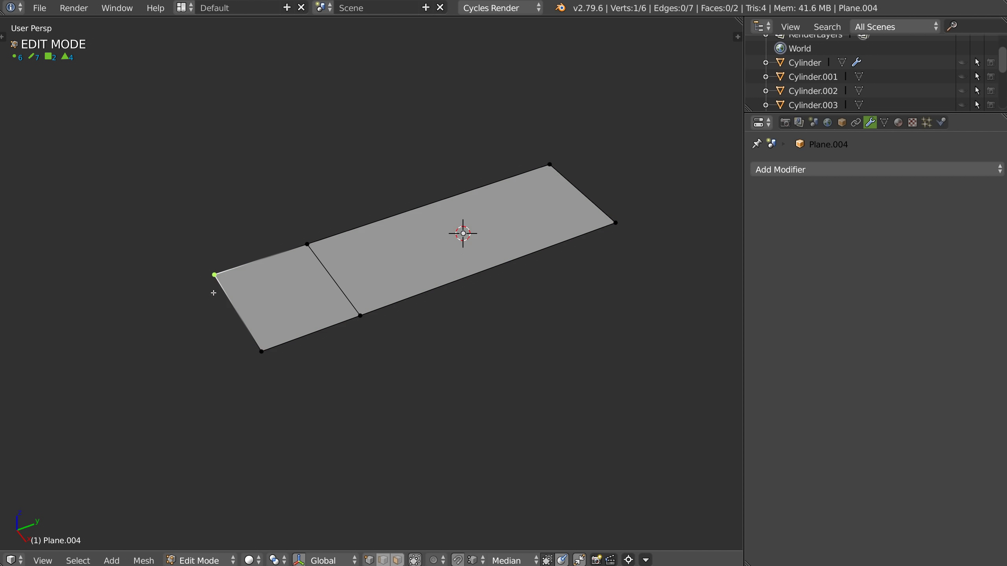
pyautogui.keyDown('shift'); pyautogui.rightClick(273, 364); pyautogui.keyUp('shift')
pyautogui.moveTo(380, 340); pyautogui.dragTo(366, 323, button='middle')
pyautogui.hotkey('shift', 'space')
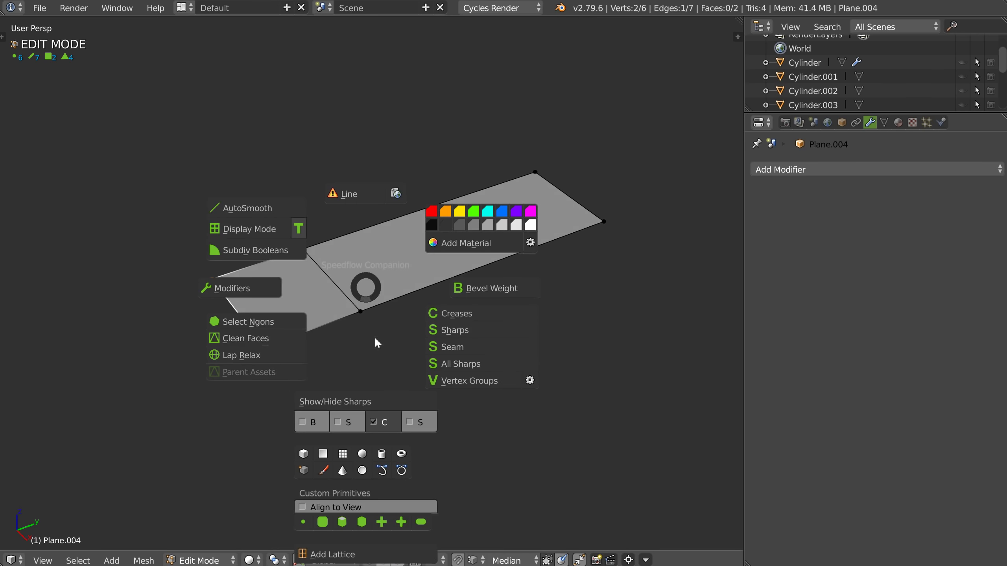
pyautogui.click(530, 380)
pyautogui.moveTo(595, 340); pyautogui.dragTo(457, 340)
pyautogui.click(475, 322)
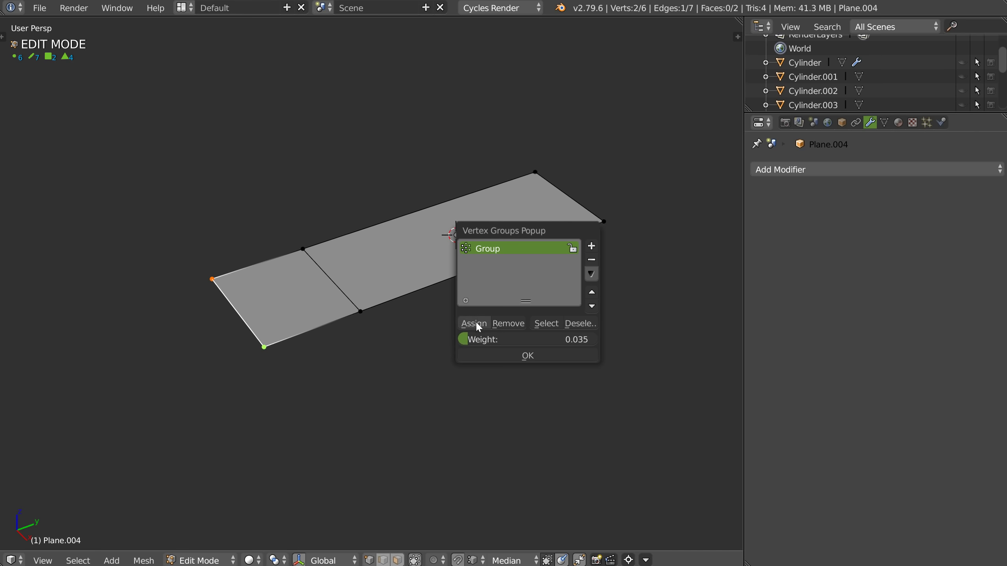
# Step: Add a Solidify modifier with a thickness of 0.93 to the plane
pyautogui.moveTo(402, 295); pyautogui.dragTo(363, 296, button='middle')
pyautogui.press('space')
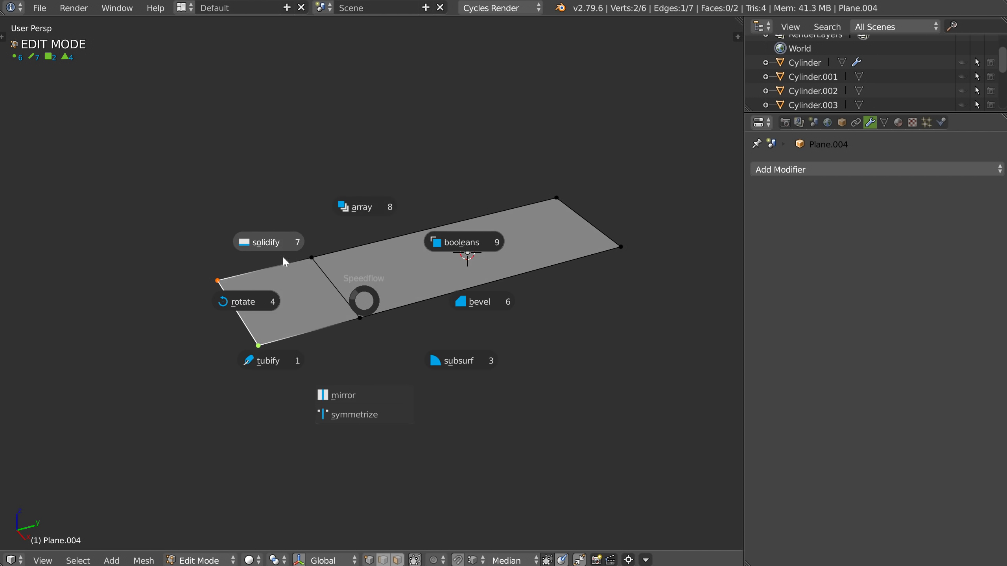
pyautogui.click(282, 244)
pyautogui.click(299, 242)
pyautogui.moveTo(325, 329); pyautogui.dragTo(365, 439, button='middle')
pyautogui.scroll(1, 334, 344)
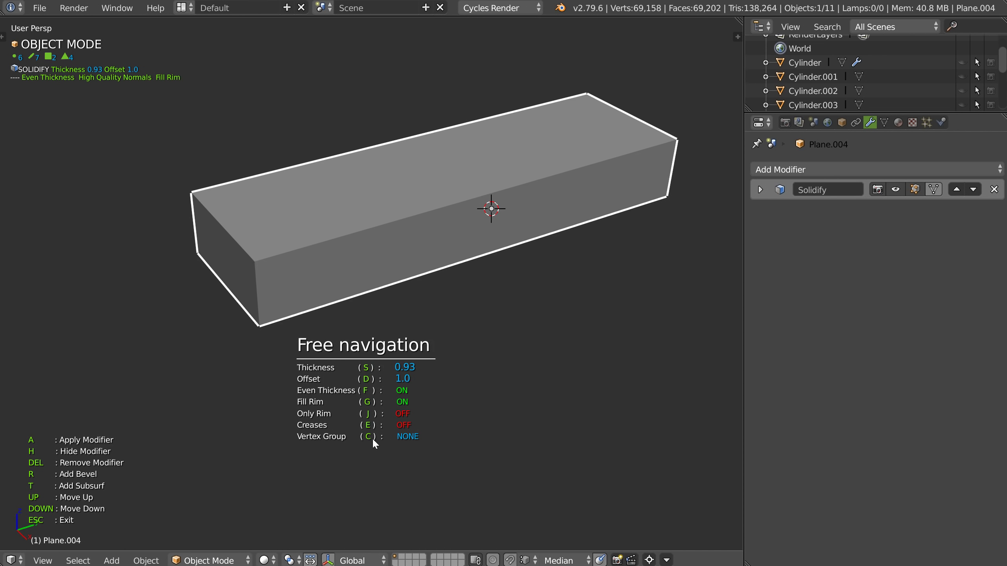
# Step: Limit the Solidify to the vertex group "Group" with a factor of 0.23 so the end tapers
pyautogui.press('c')
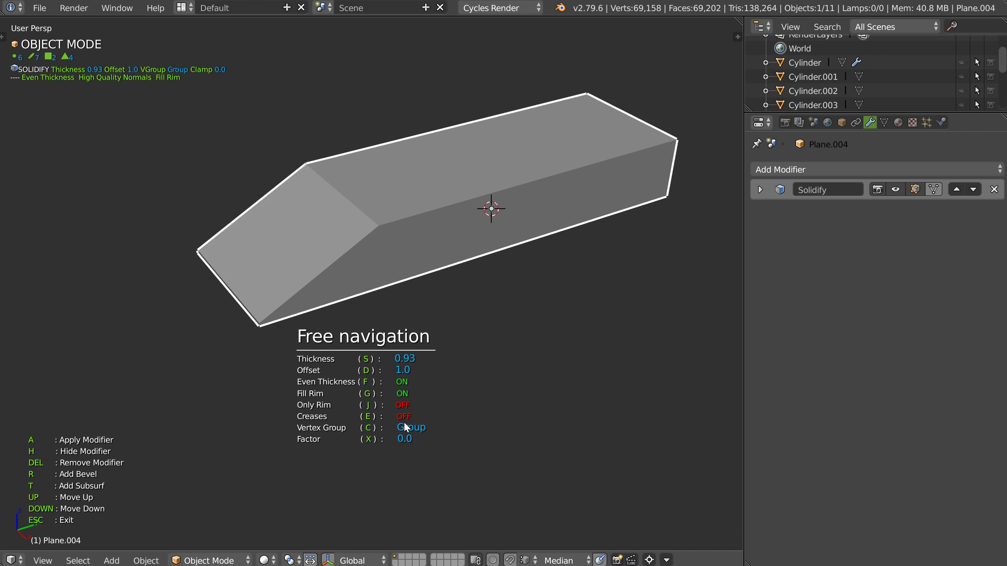
pyautogui.moveTo(320, 329); pyautogui.dragTo(316, 299, button='middle')
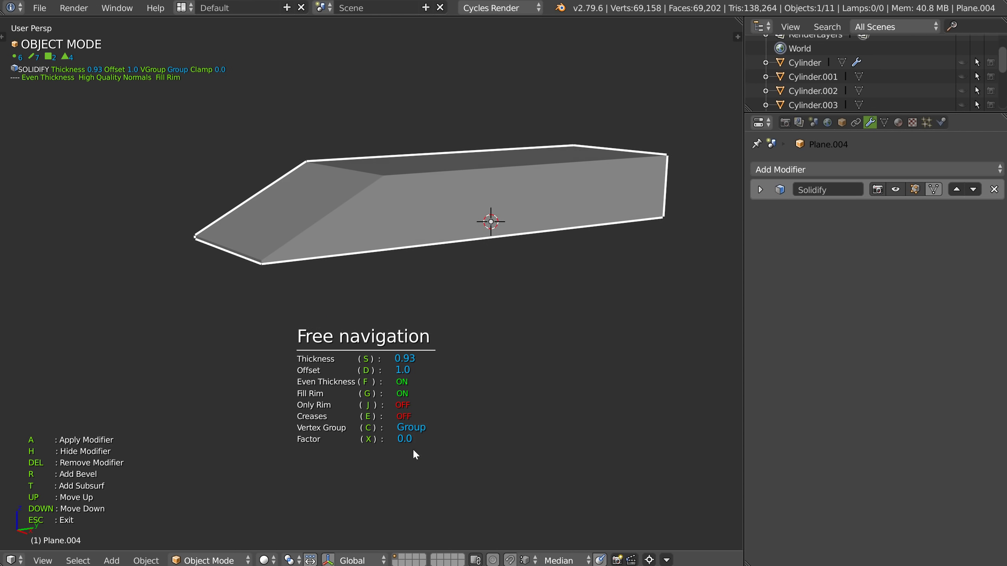
pyautogui.press('x')
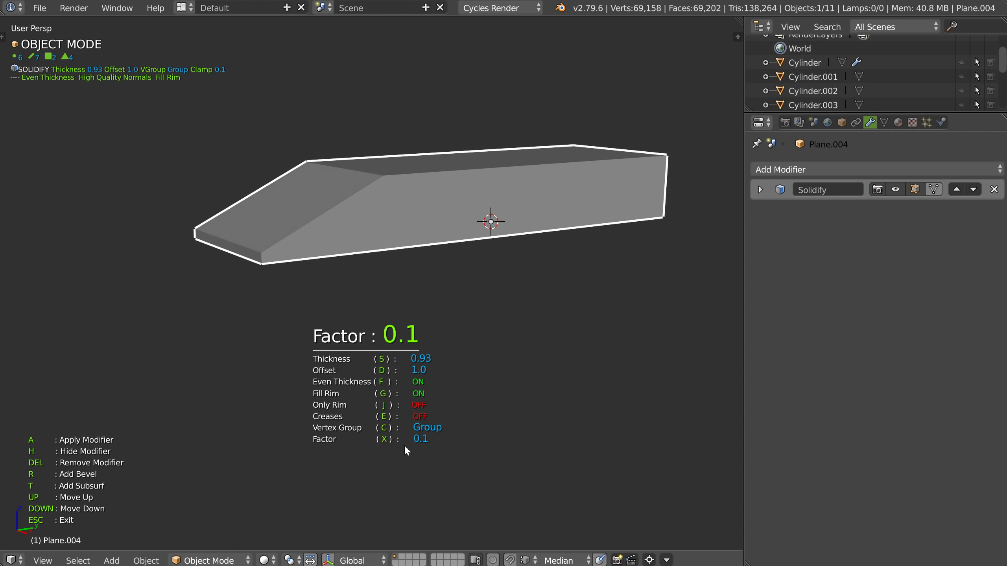
pyautogui.click(407, 447)
pyautogui.press('Escape')
# Step: Move the middle cross edge of the mesh along the global Y axis towards the thick end
pyautogui.press('Tab')
pyautogui.moveTo(447, 286); pyautogui.dragTo(426, 323, button='middle')
pyautogui.rightClick(328, 188)
pyautogui.keyDown('shift'); pyautogui.rightClick(395, 262); pyautogui.keyUp('shift')
pyautogui.press('g')
pyautogui.press('y')
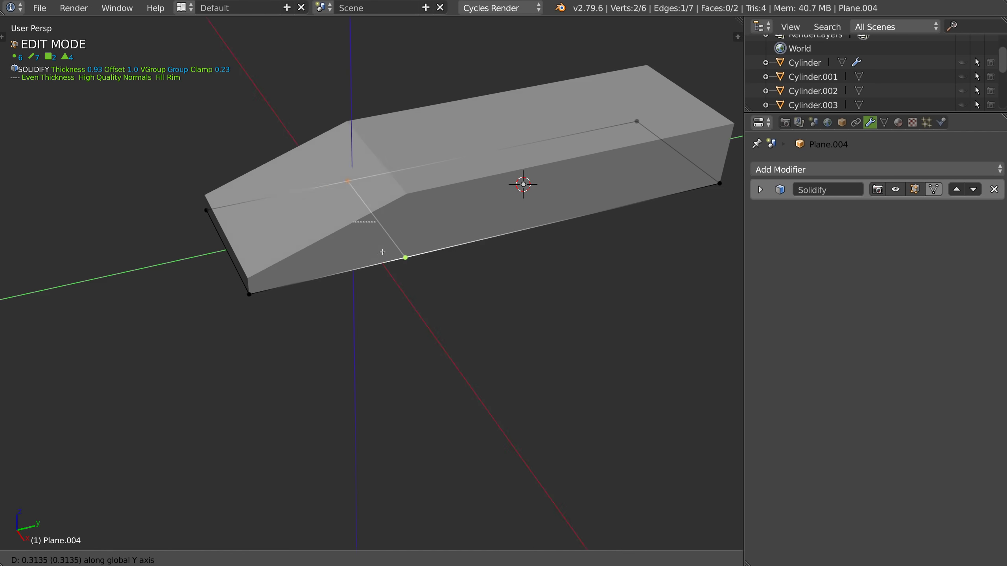
pyautogui.click(472, 252)
# Step: Round the four corner vertices with a vertex-only bevel, width 0.53 and 7 segments, placed before the Solidify modifier
pyautogui.scroll(-3, 472, 251)
pyautogui.rightClick(219, 225)
pyautogui.keyDown('shift'); pyautogui.rightClick(262, 287); pyautogui.keyUp('shift')
pyautogui.keyDown('shift'); pyautogui.rightClick(509, 159); pyautogui.keyUp('shift')
pyautogui.keyDown('shift'); pyautogui.rightClick(561, 200); pyautogui.keyUp('shift')
pyautogui.moveTo(555, 206); pyautogui.dragTo(408, 228, button='middle')
pyautogui.moveTo(339, 226); pyautogui.dragTo(383, 268, button='middle')
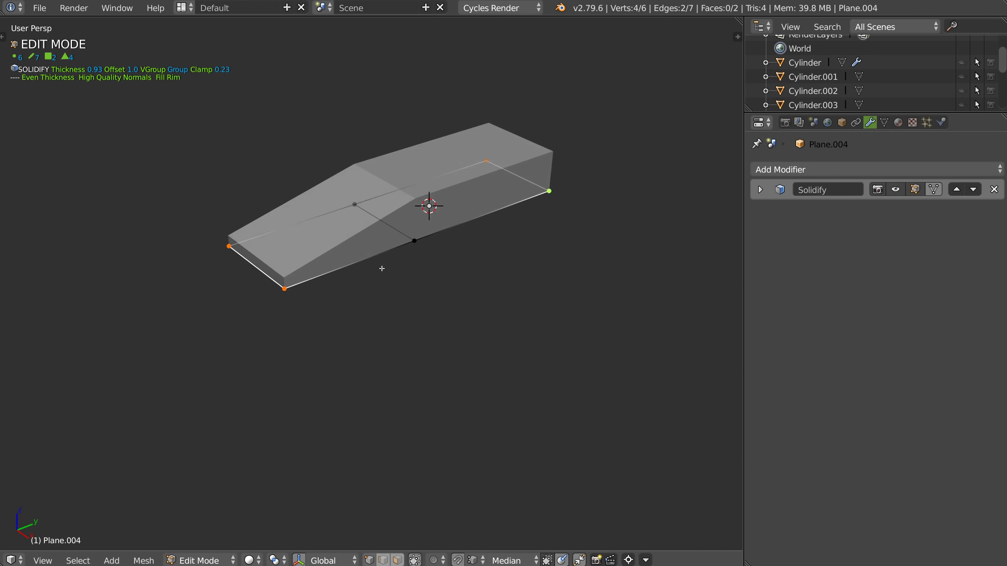
pyautogui.scroll(2, 384, 264)
pyautogui.press('space')
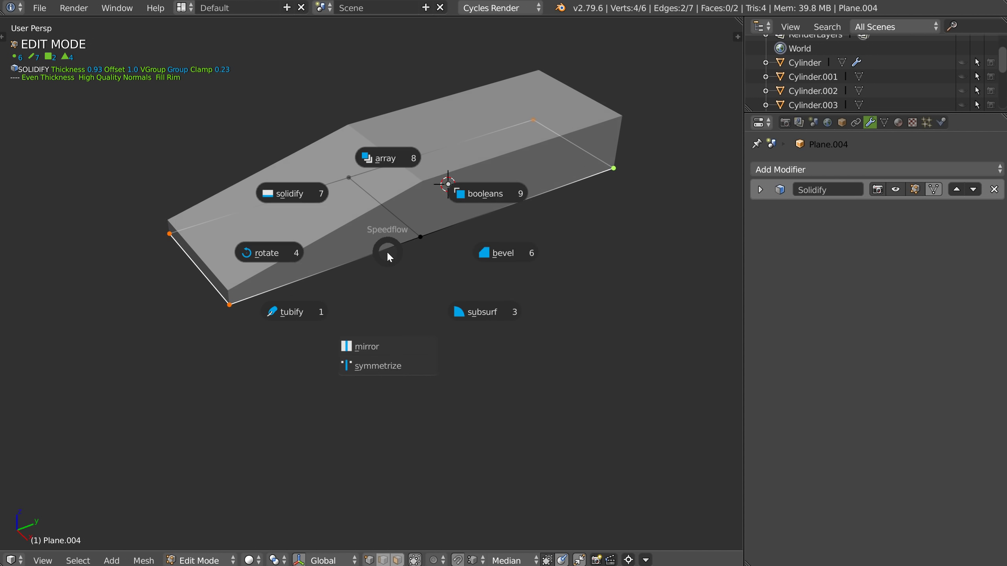
pyautogui.click(500, 254)
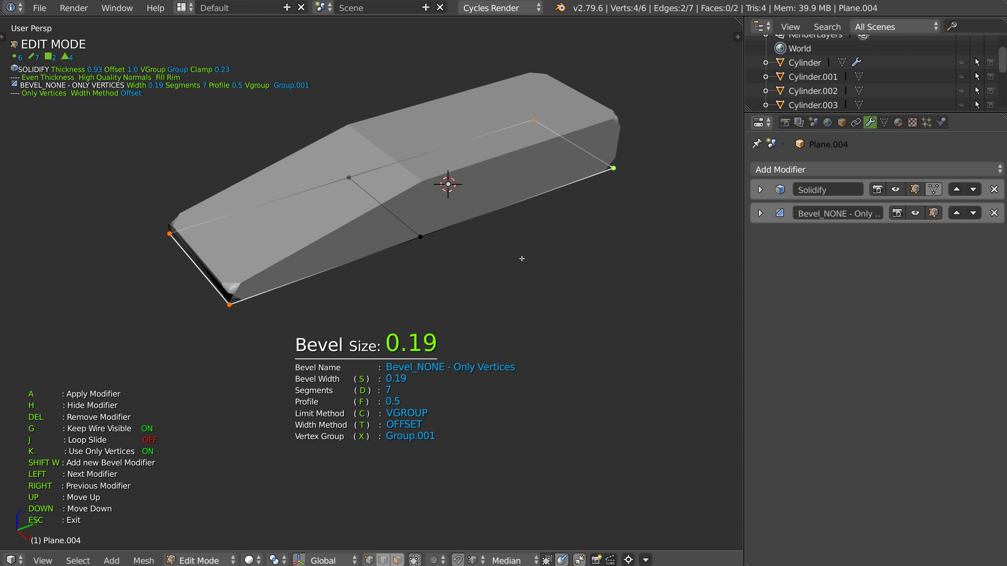
pyautogui.press('Up')
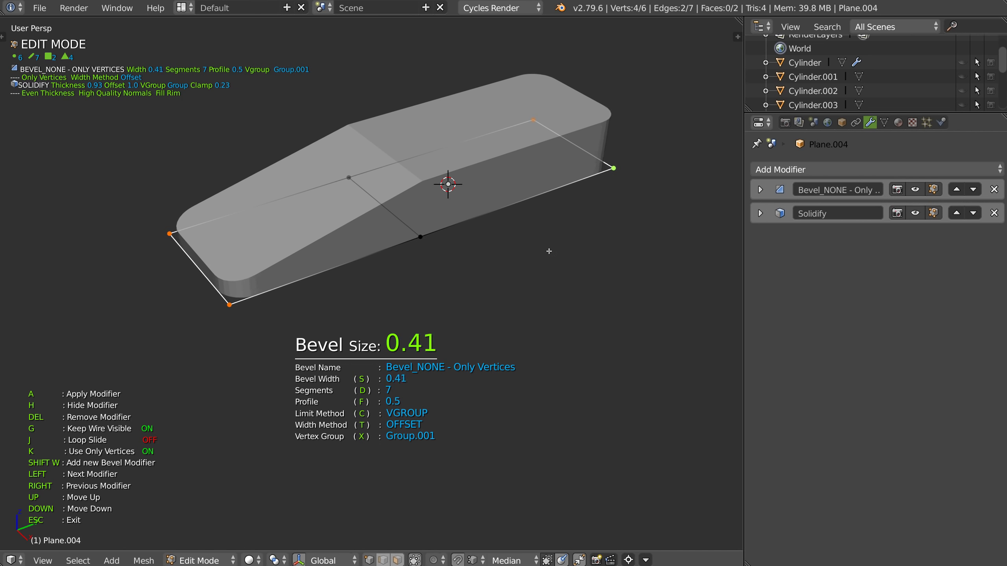
pyautogui.click(537, 250)
pyautogui.press('Escape')
# Step: Set the Solidify thickness to 0.51 and its vertex group factor to 0.3
pyautogui.press('Tab')
pyautogui.press('space')
pyautogui.click(425, 200)
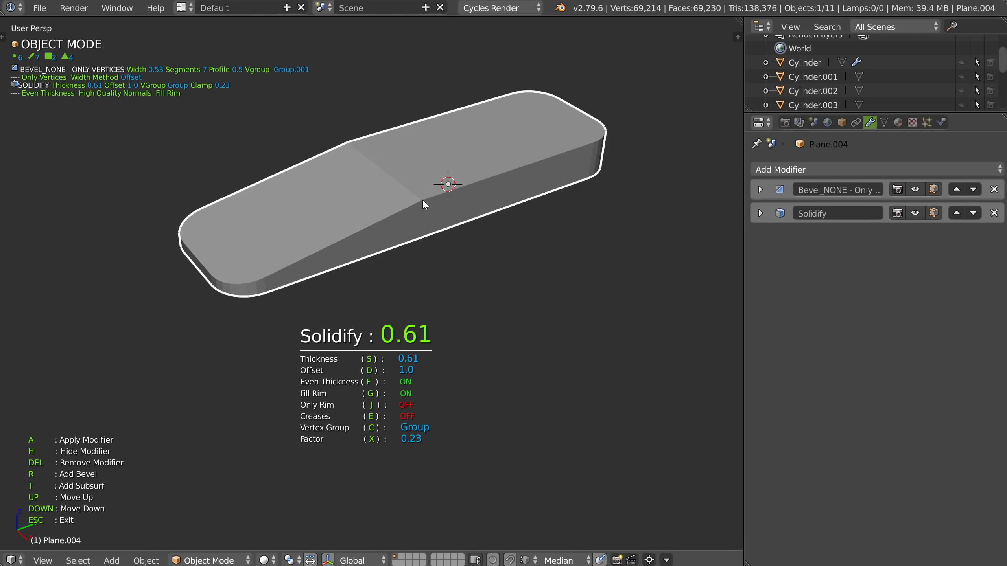
pyautogui.moveTo(418, 201)
pyautogui.mouseDown(button='middle')
pyautogui.moveTo(423, 222)
pyautogui.moveTo(415, 213)
pyautogui.mouseUp(button='middle')
pyautogui.press('x')
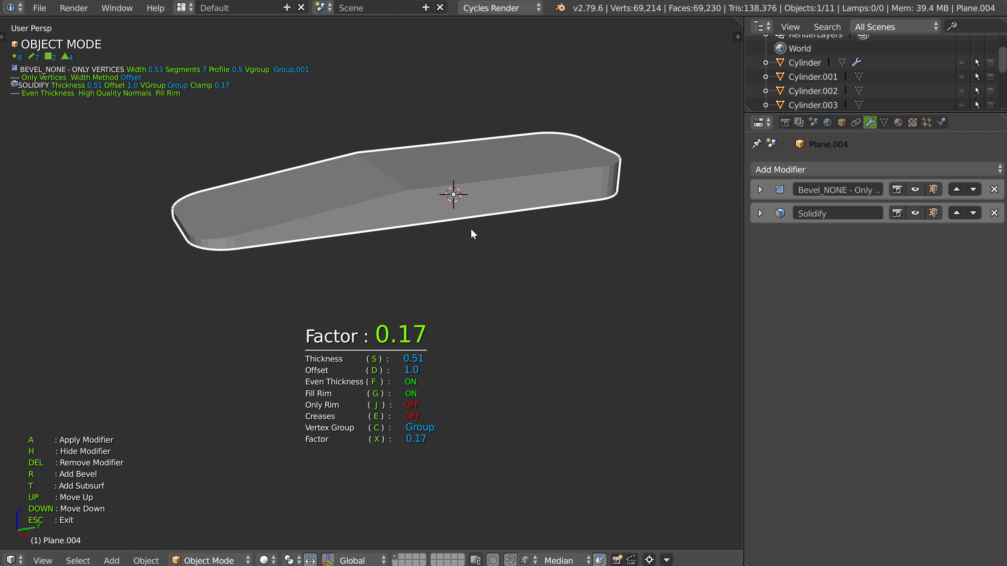
pyautogui.click(473, 230)
pyautogui.press('Escape')
# Step: Smooth the middle cross edge with a weight-limited bevel, width 0.65 and 7 segments
pyautogui.moveTo(404, 205); pyautogui.dragTo(399, 189, button='middle')
pyautogui.press('Tab')
pyautogui.click(388, 259)
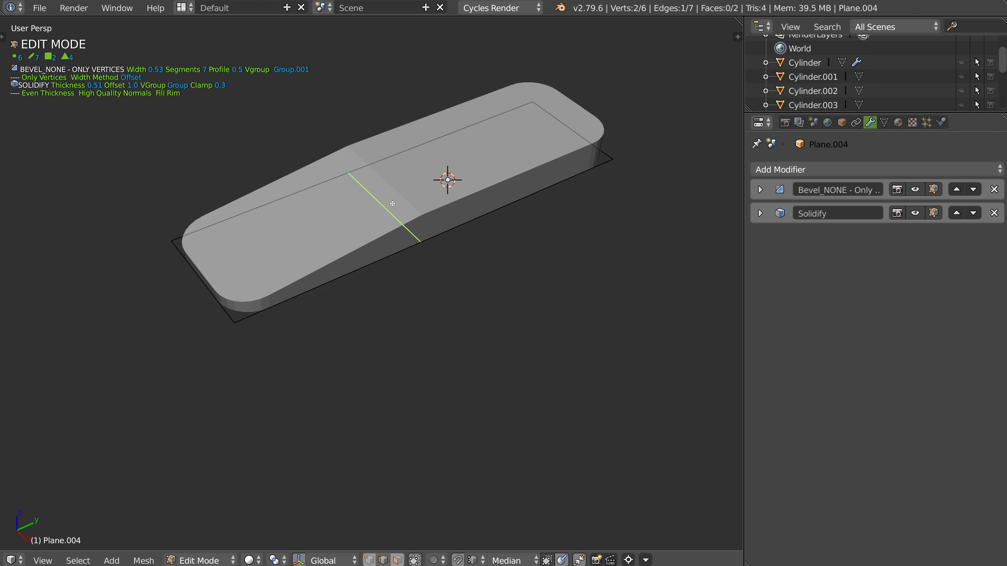
pyautogui.keyDown('shift'); pyautogui.moveTo(415, 224); pyautogui.dragTo(376, 252, button='middle'); pyautogui.keyUp('shift')
pyautogui.press('space')
pyautogui.click(491, 251)
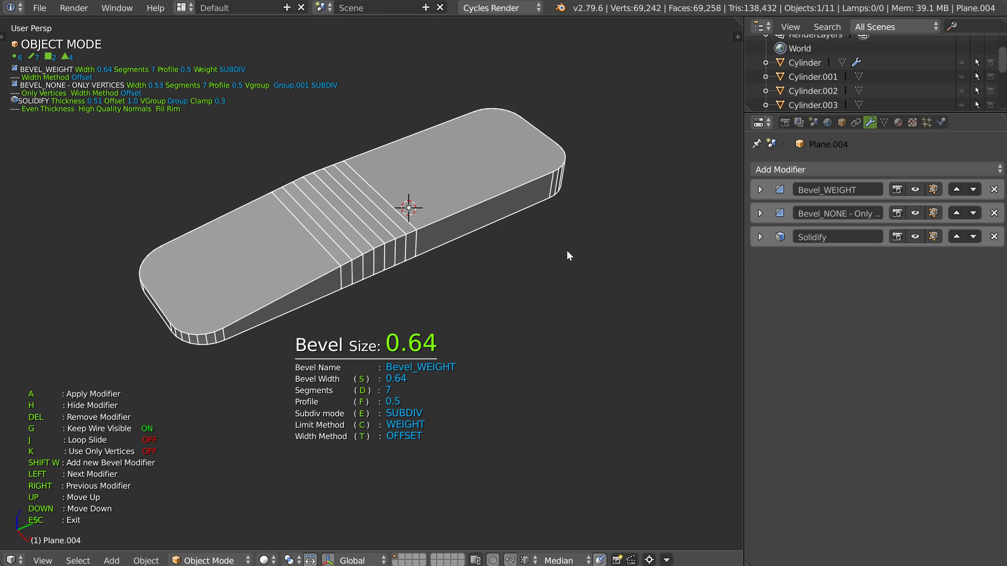
pyautogui.moveTo(564, 249); pyautogui.dragTo(542, 249, button='middle')
pyautogui.scroll(3, 329, 264)
pyautogui.moveTo(359, 256); pyautogui.dragTo(383, 245, button='middle')
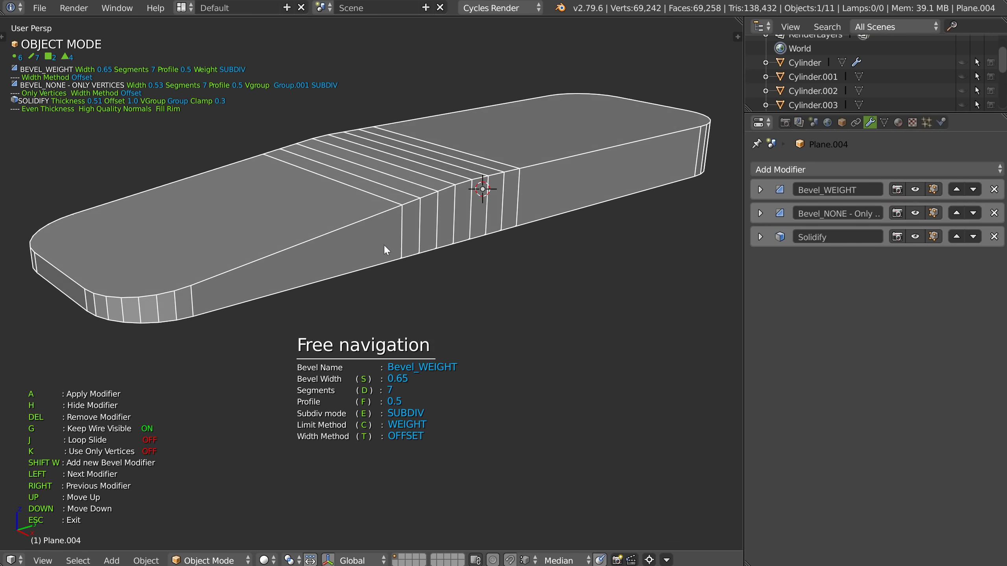
# Step: Add an angle-limited bevel to the plate's outer edges with width 0.05 and 1 segment
pyautogui.hotkey('shift', 'w')
pyautogui.click(463, 272)
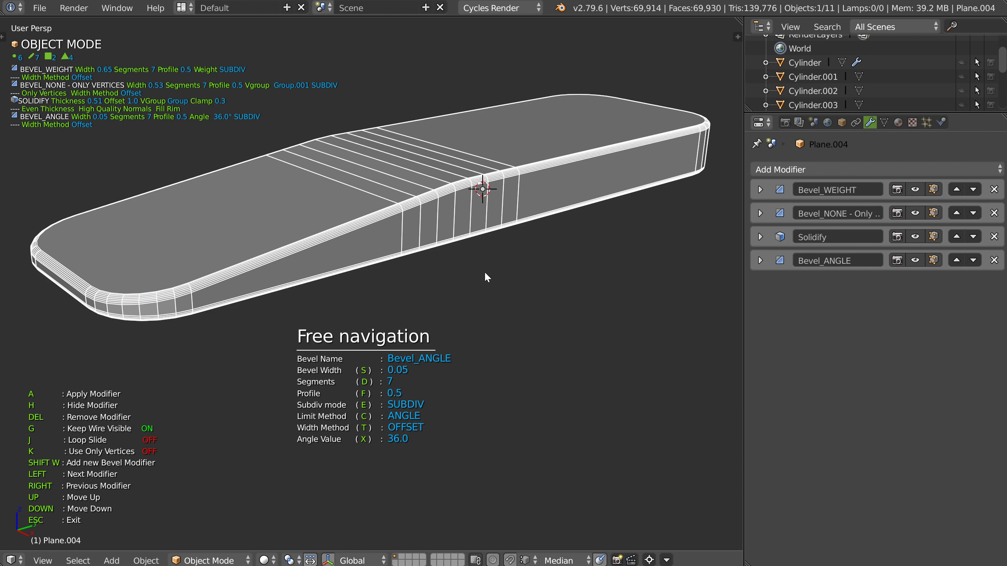
pyautogui.press('d')
pyautogui.click(368, 264)
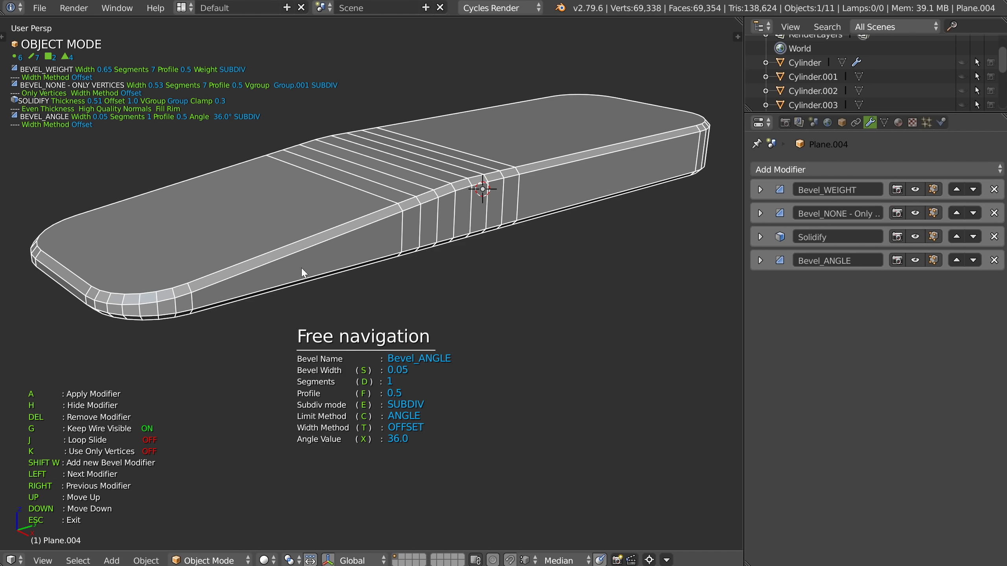
# Step: Add a second angle-limited bevel with width 0.01 and 3 segments
pyautogui.scroll(2, 289, 252)
pyautogui.hotkey('shift', 'w')
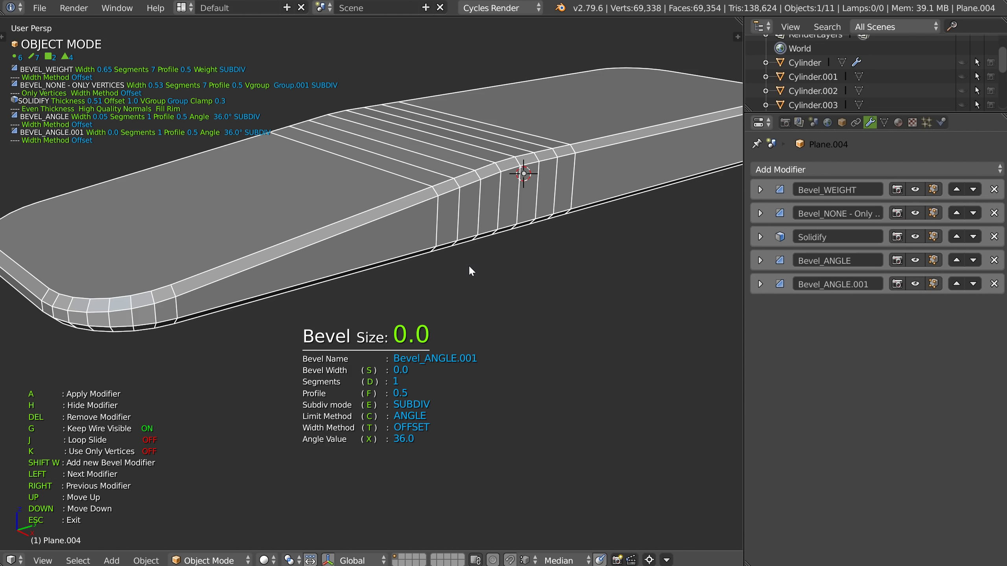
pyautogui.click(473, 265)
pyautogui.press('d')
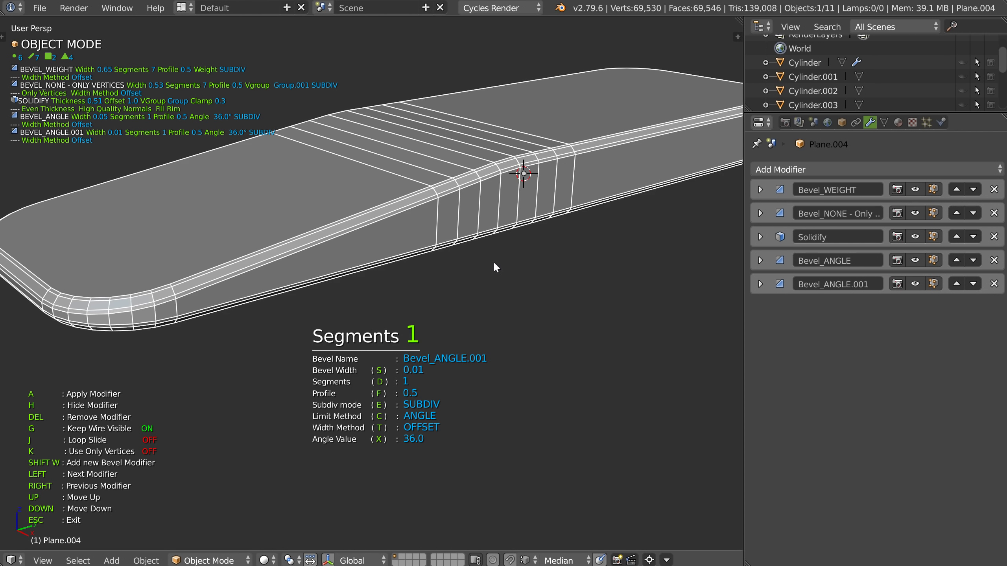
pyautogui.click(515, 267)
pyautogui.press('Escape')
# Step: Inspect the plate's base mesh by hiding all its modifiers and showing them again
pyautogui.press('Tab')
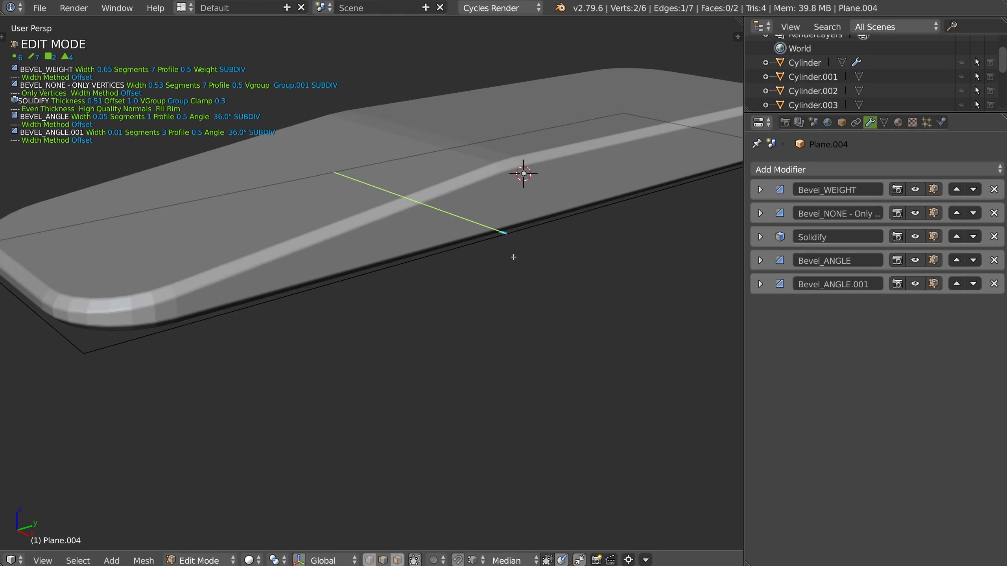
pyautogui.scroll(-2, 497, 240)
pyautogui.keyDown('shift'); pyautogui.moveTo(474, 238); pyautogui.dragTo(405, 266, button='middle'); pyautogui.keyUp('shift')
pyautogui.press('Tab')
pyautogui.moveTo(410, 202); pyautogui.dragTo(353, 242, button='middle')
pyautogui.hotkey('shift', 'q')
pyautogui.click(234, 249)
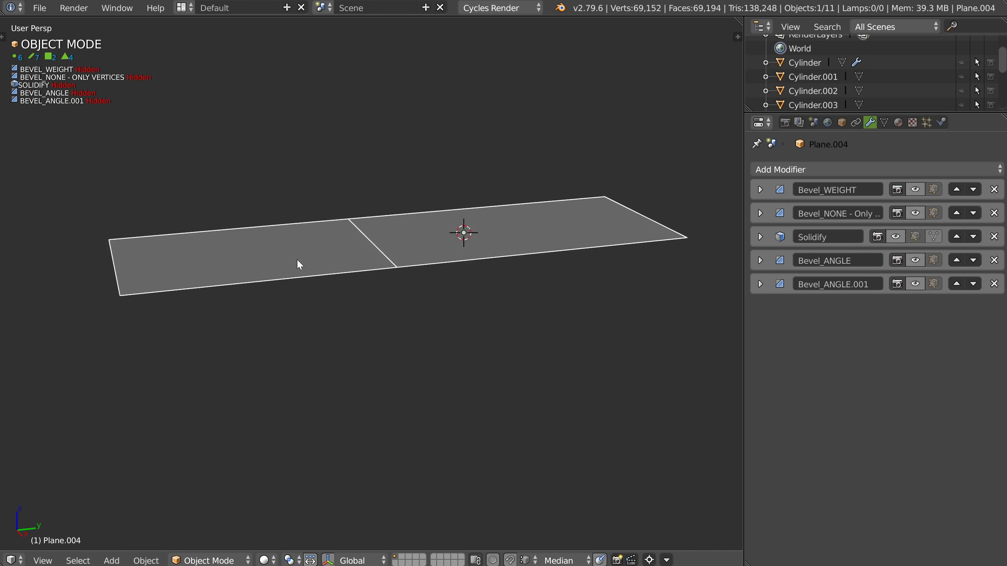
pyautogui.moveTo(296, 258); pyautogui.dragTo(345, 266, button='middle')
pyautogui.press('space')
pyautogui.click(259, 270)
pyautogui.moveTo(260, 271); pyautogui.dragTo(315, 279, button='middle')
# Step: Add a cylinder scaled to 0.4 and raise it along Z to 0.53 above the plate
pyautogui.press('space')
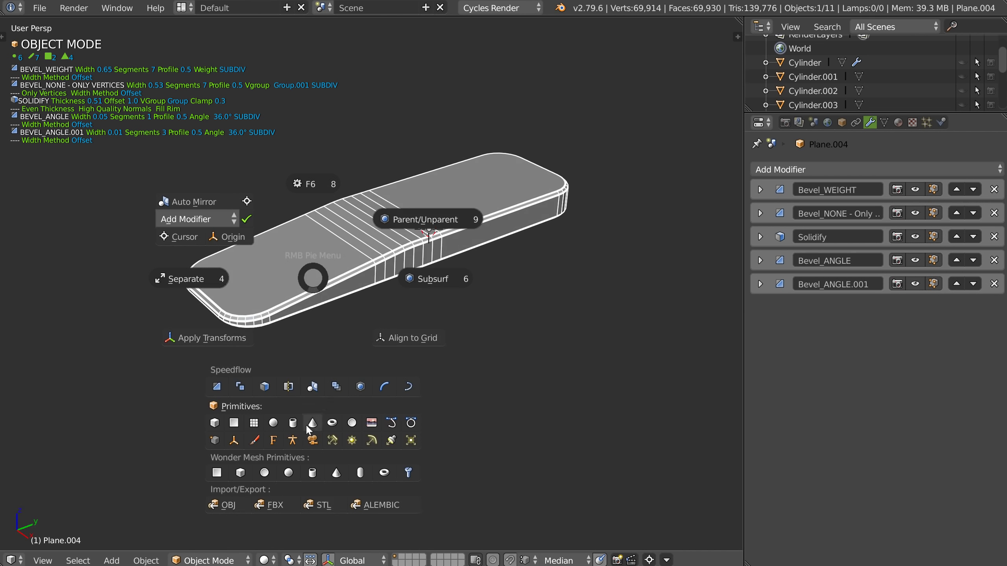
pyautogui.click(294, 423)
pyautogui.press('s')
pyautogui.click(498, 258)
pyautogui.press('g')
pyautogui.press('z')
pyautogui.click(444, 236)
pyautogui.moveTo(443, 233); pyautogui.dragTo(435, 241, button='middle')
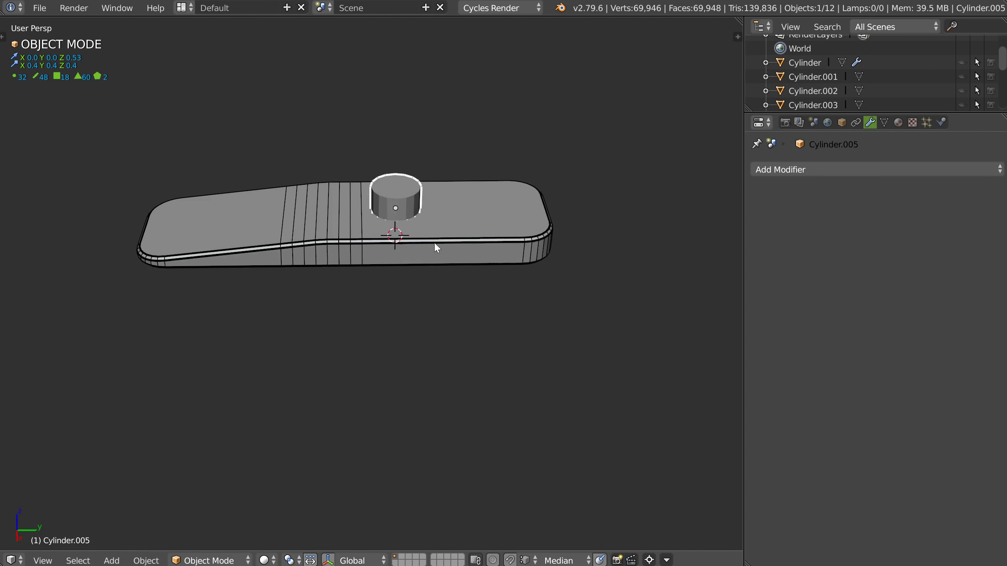
# Step: Move the cylinder along Y to 0.28 on the thick part of the plate
pyautogui.scroll(2, 416, 226)
pyautogui.press('g')
pyautogui.press('y')
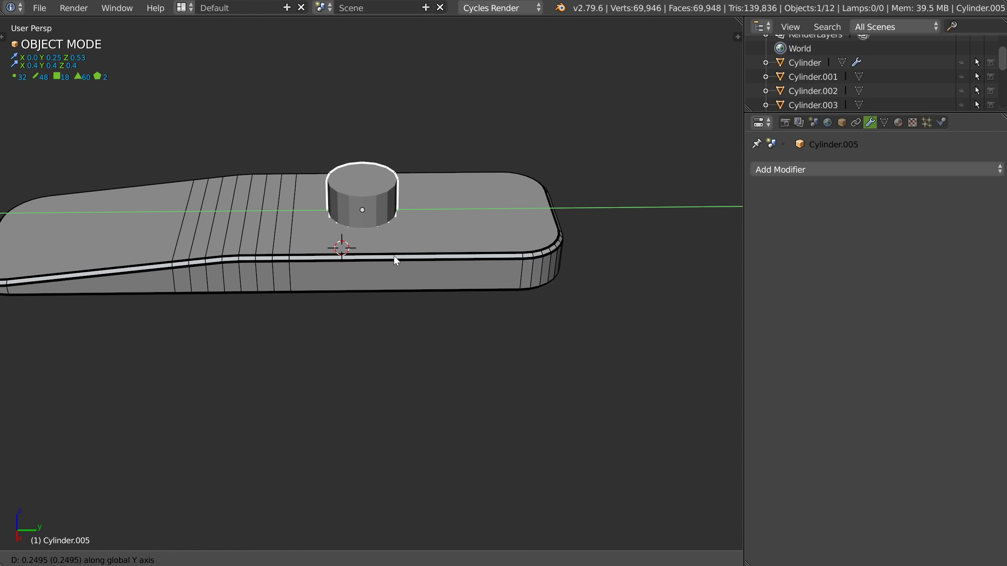
pyautogui.click(397, 259)
# Step: Array the cylinder along Y with a count of 2 and a relative offset of 1.64
pyautogui.press('space')
pyautogui.click(416, 186)
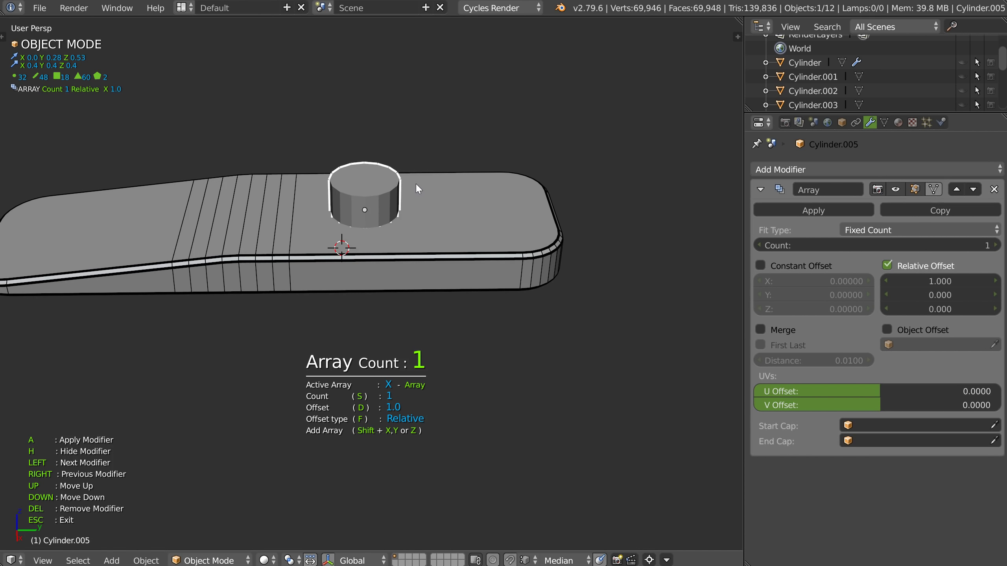
pyautogui.press('d')
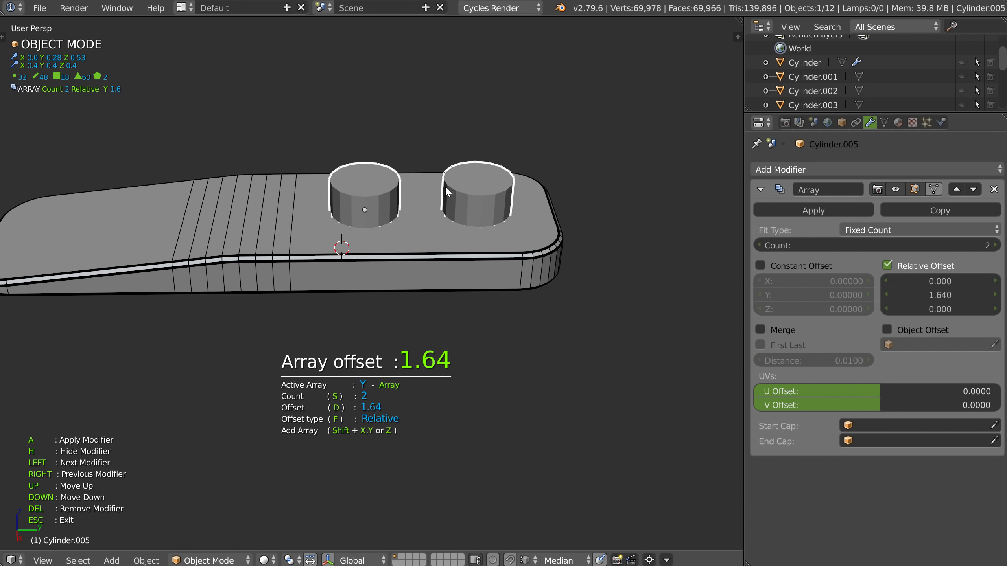
pyautogui.click(441, 198)
# Step: Duplicate the arrayed cylinders along Y to the plate's thin end and remove the copy's Array modifier
pyautogui.scroll(-3, 443, 201)
pyautogui.moveTo(443, 201); pyautogui.dragTo(456, 236, button='middle')
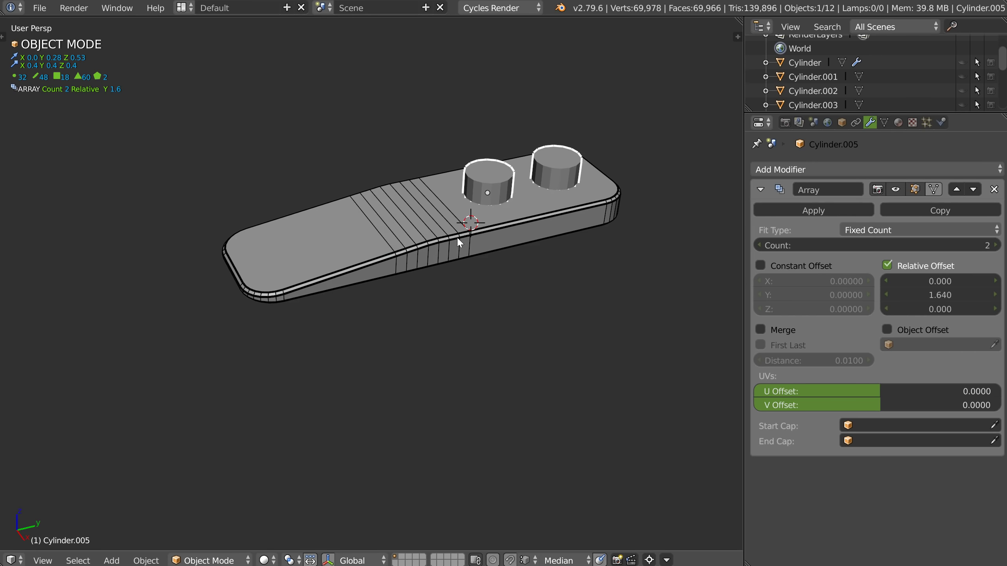
pyautogui.hotkey('shift', 'd')
pyautogui.press('y')
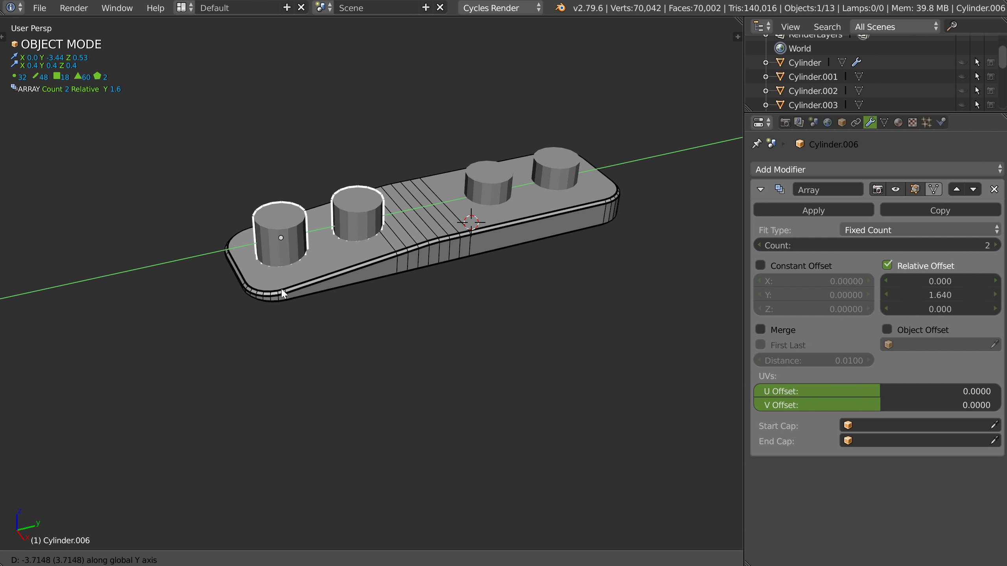
pyautogui.click(302, 291)
pyautogui.press('space')
pyautogui.keyDown('ctrl'); pyautogui.keyDown('shift'); pyautogui.click(328, 203); pyautogui.keyUp('shift'); pyautogui.keyUp('ctrl')
# Step: Select both cylinder objects and lower them along Z through the plate, with the arrayed one at 0.23
pyautogui.moveTo(340, 253); pyautogui.dragTo(362, 219, button='middle')
pyautogui.keyDown('shift'); pyautogui.rightClick(560, 214); pyautogui.keyUp('shift')
pyautogui.keyDown('shift'); pyautogui.rightClick(561, 214); pyautogui.keyUp('shift')
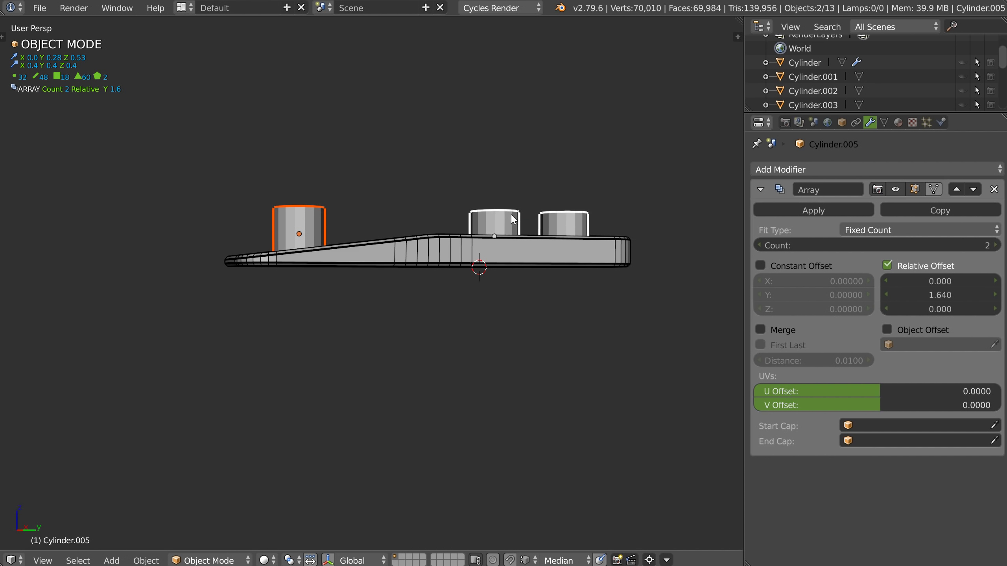
pyautogui.press('g')
pyautogui.press('z')
pyautogui.click(507, 242)
# Step: Cut both cylinder objects out of the plate with Boolean difference modifiers
pyautogui.moveTo(507, 242); pyautogui.dragTo(382, 232, button='middle')
pyautogui.scroll(2, 466, 243)
pyautogui.keyDown('shift'); pyautogui.rightClick(329, 288); pyautogui.keyUp('shift')
pyautogui.press('space')
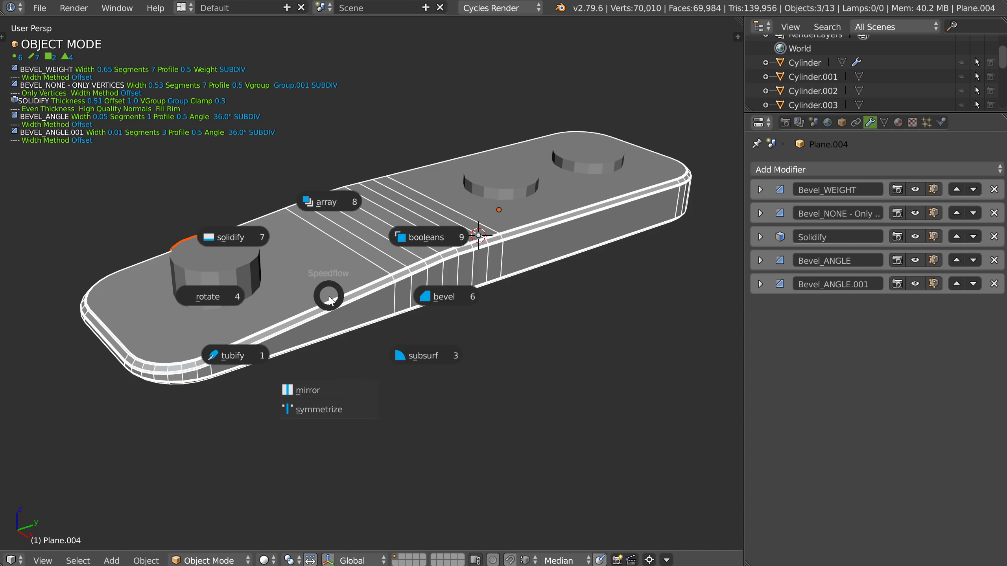
pyautogui.click(429, 243)
# Step: Reorder the Cylinder.006 Boolean in the plate's modifier stack to sit directly after Solidify, before both angle bevels
pyautogui.press('Up')
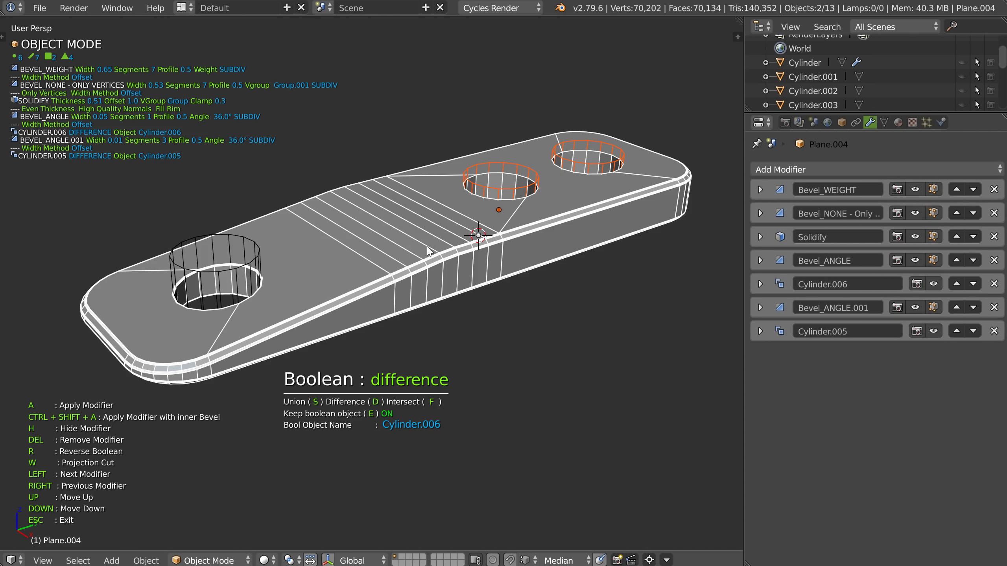
pyautogui.press('Up')
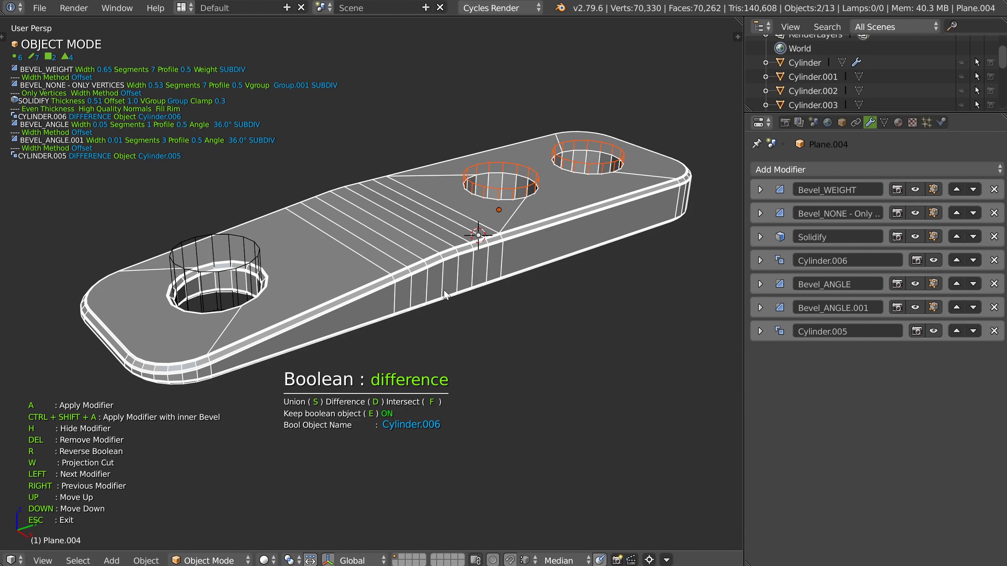
pyautogui.press('Up')
pyautogui.press('Down')
pyautogui.press('Left')
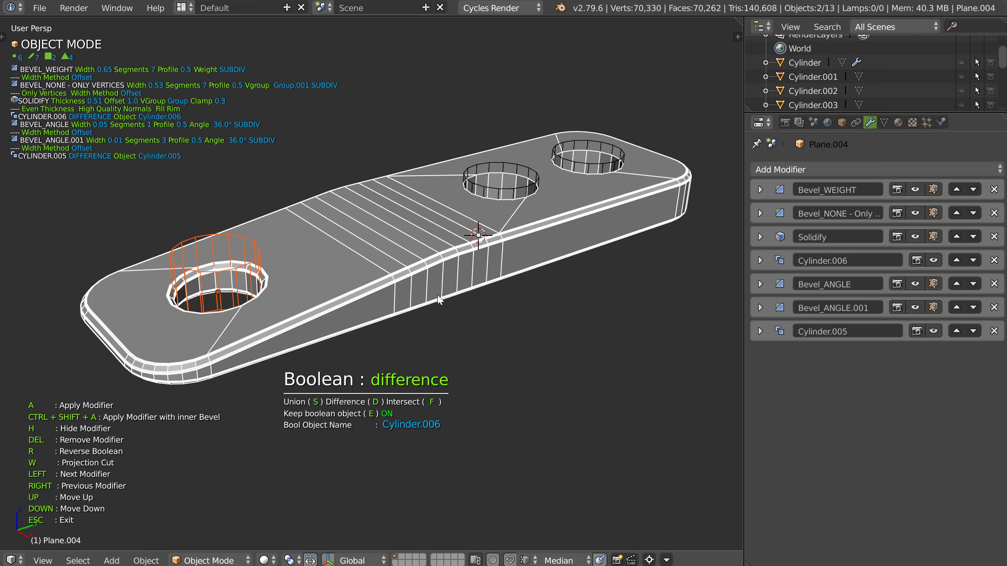
pyautogui.press('Up')
pyautogui.press('Down')
# Step: Reorder the Cylinder.005 Boolean to sit directly after the Cylinder.006 Boolean, before both angle bevels
pyautogui.press('Right')
pyautogui.press('Up')
pyautogui.press('Up')
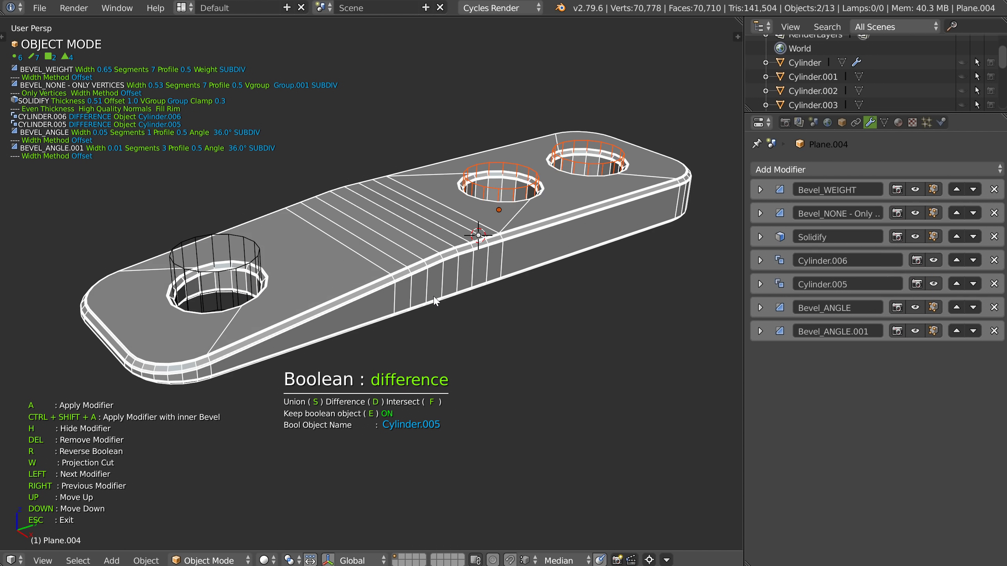
pyautogui.press('Escape')
# Step: Select the plate and hide its Boolean cutter objects
pyautogui.moveTo(463, 237); pyautogui.dragTo(453, 249, button='middle')
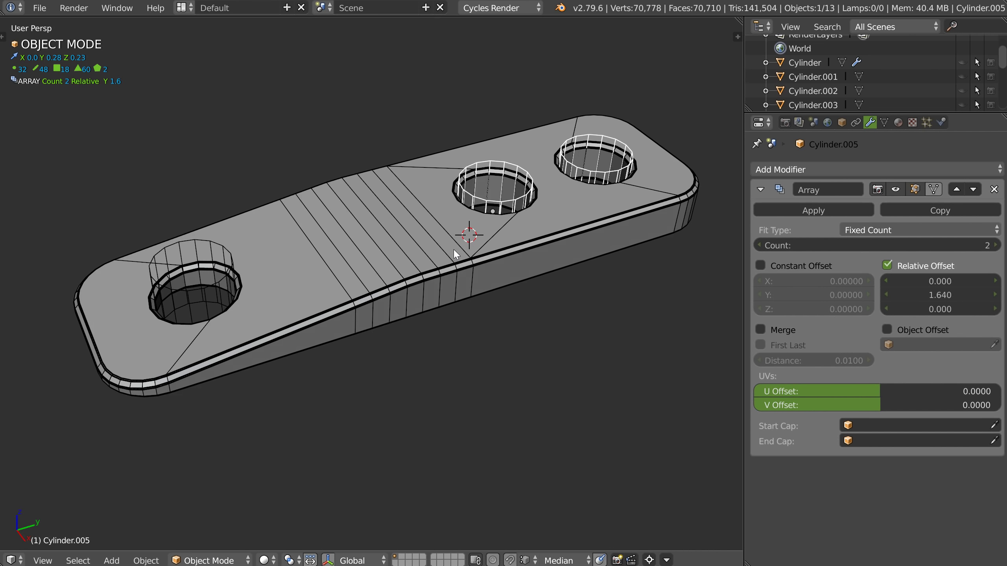
pyautogui.click(432, 275)
pyautogui.rightClick(421, 277)
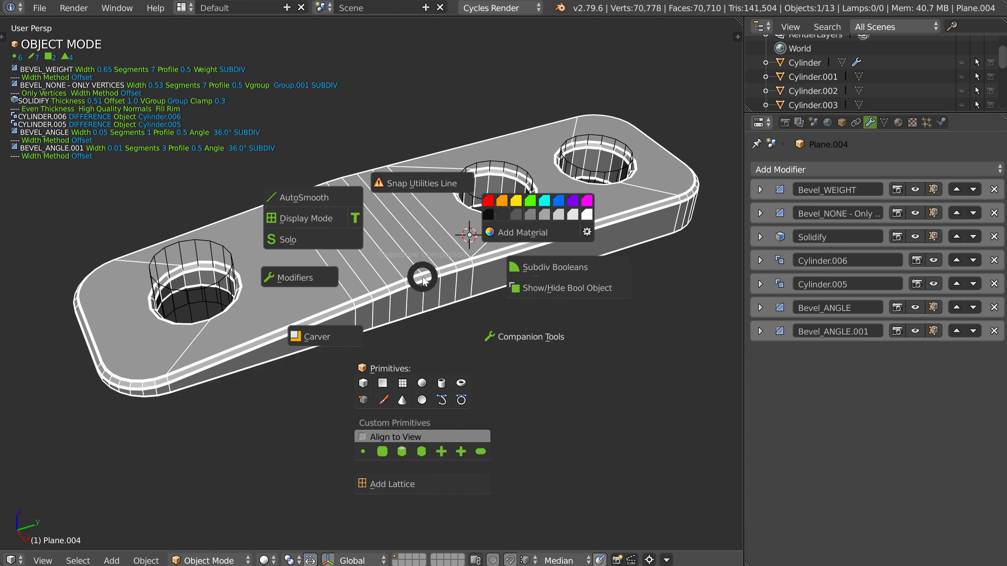
pyautogui.click(540, 286)
pyautogui.moveTo(456, 282); pyautogui.dragTo(397, 237, button='middle')
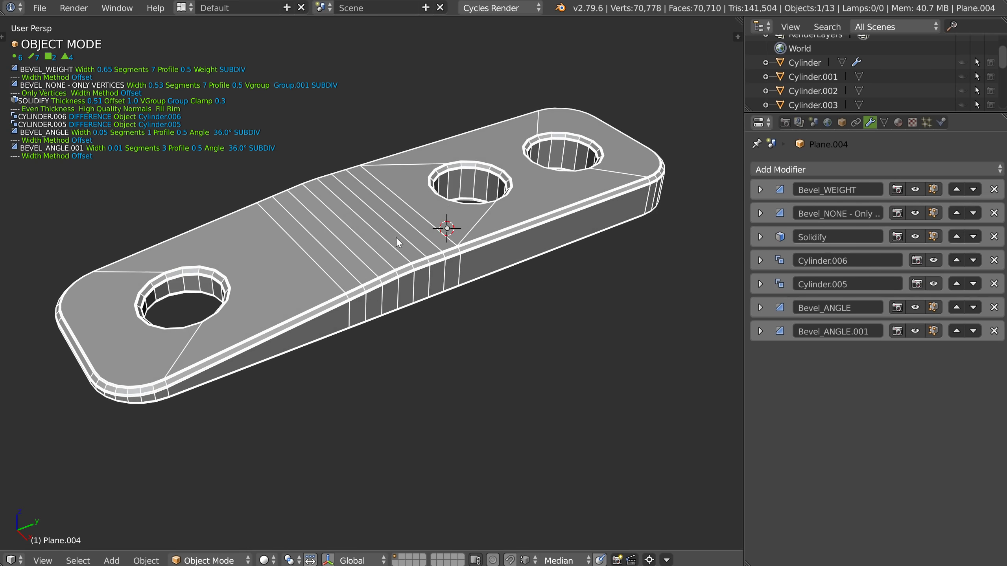
# Step: Add a Triangulate modifier to the plate, rename it TriangulateN and toggle its viewport visibility to refresh it
pyautogui.click(823, 167)
pyautogui.click(710, 414)
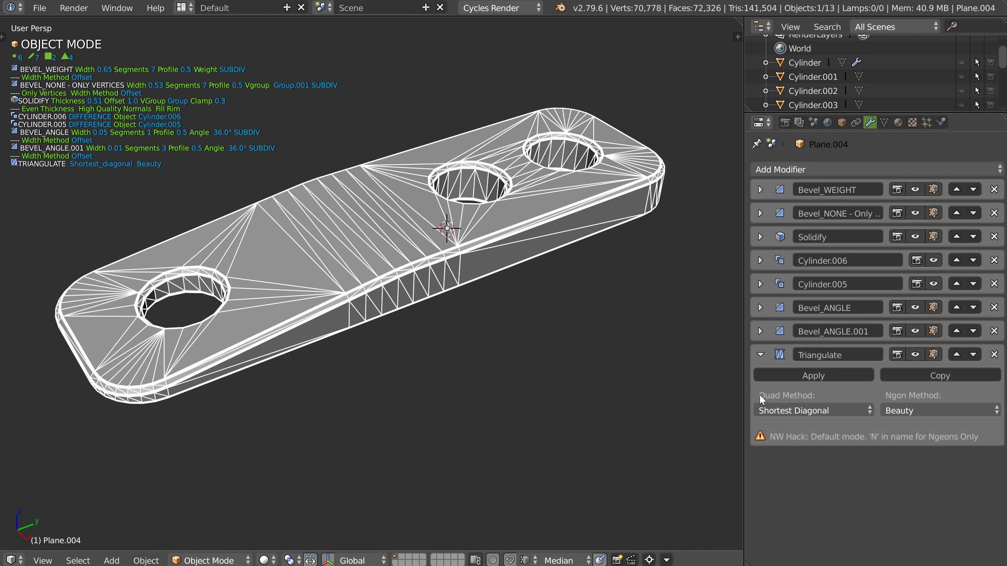
pyautogui.click(851, 352)
pyautogui.click(852, 351)
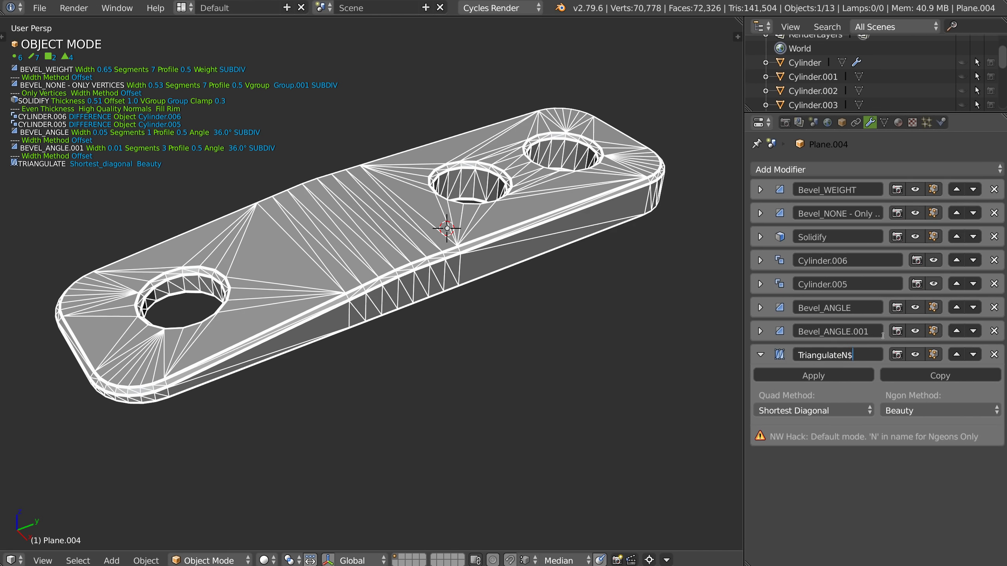
pyautogui.write('N')
pyautogui.press('Return')
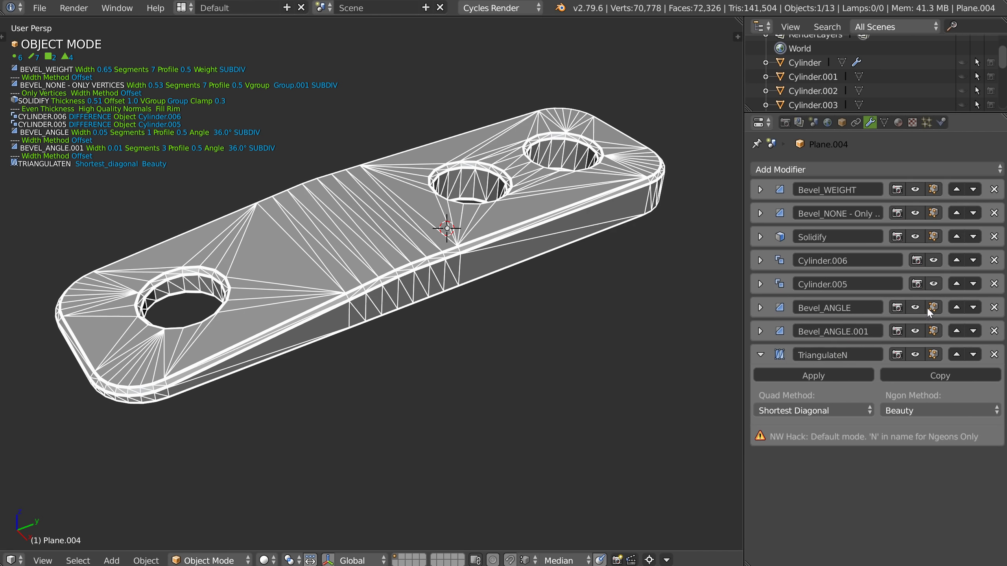
pyautogui.click(916, 351)
pyautogui.click(915, 352)
# Step: Add a Catmull-Clark Subsurf modifier to the plate with view subdivisions set to 2
pyautogui.moveTo(381, 232)
pyautogui.mouseDown(button='middle')
pyautogui.moveTo(403, 231)
pyautogui.moveTo(376, 238)
pyautogui.mouseUp(button='middle')
pyautogui.press('space')
pyautogui.click(451, 300)
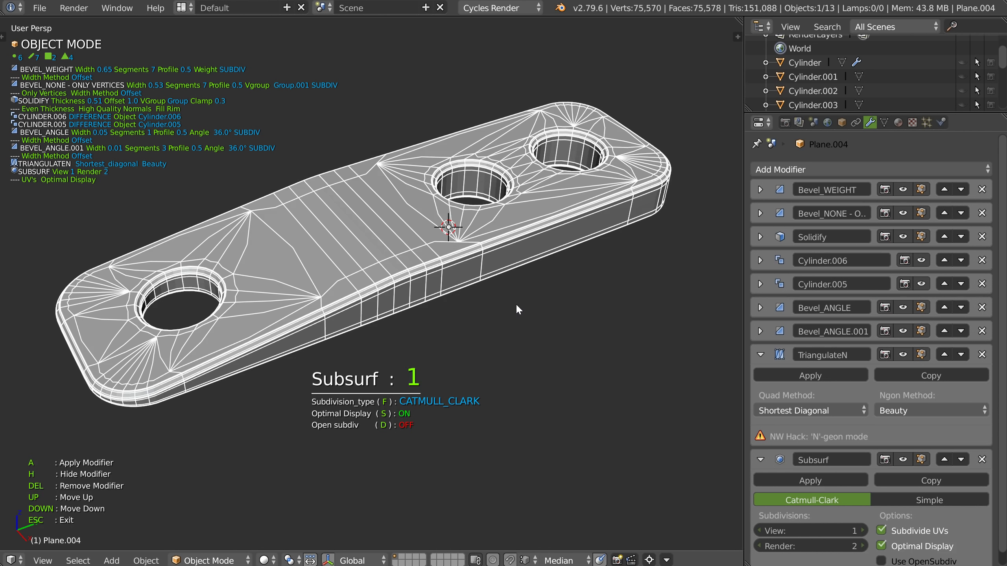
pyautogui.click(537, 309)
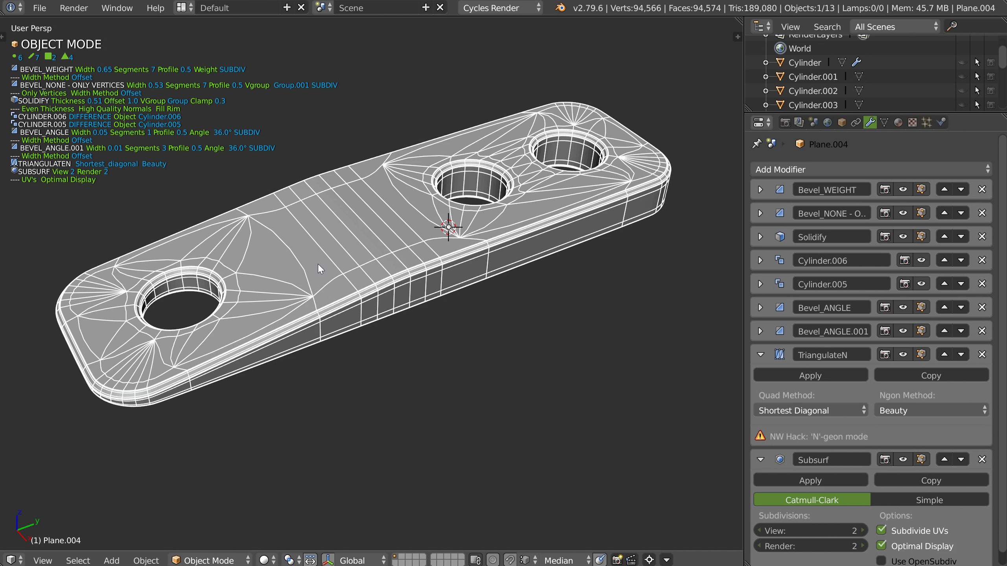
# Step: Turn off the plate's wireframe overlay and inspect the smoothed shading around the holes
pyautogui.press('z')
pyautogui.click(430, 265)
pyautogui.moveTo(354, 265); pyautogui.dragTo(437, 227, button='middle')
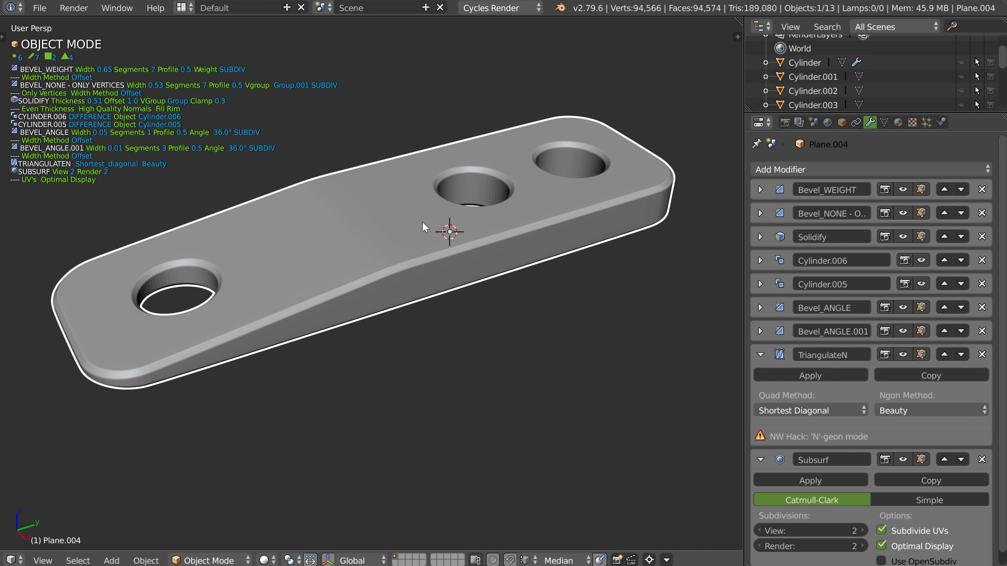
pyautogui.moveTo(375, 231); pyautogui.dragTo(530, 190, button='middle')
pyautogui.scroll(5, 541, 135)
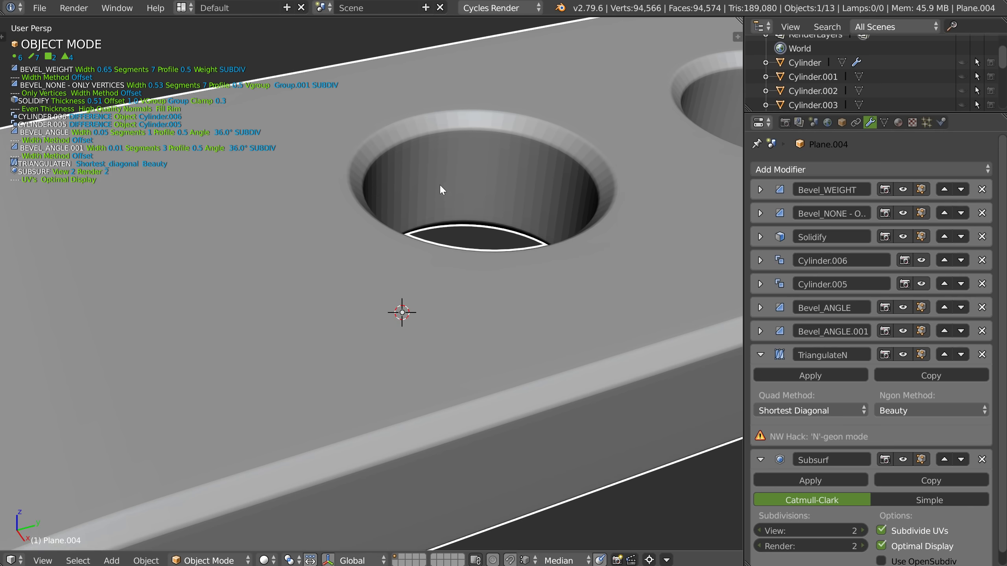
pyautogui.scroll(-4, 424, 194)
# Step: Show the plate's Boolean cutter objects together with the plate
pyautogui.press('space')
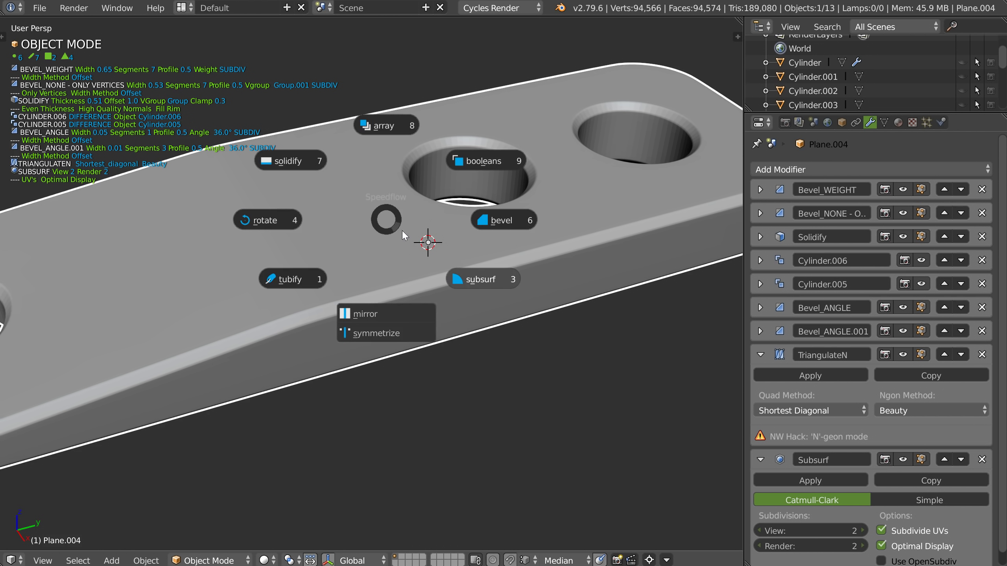
pyautogui.rightClick(475, 280)
pyautogui.hotkey('shift', 'space')
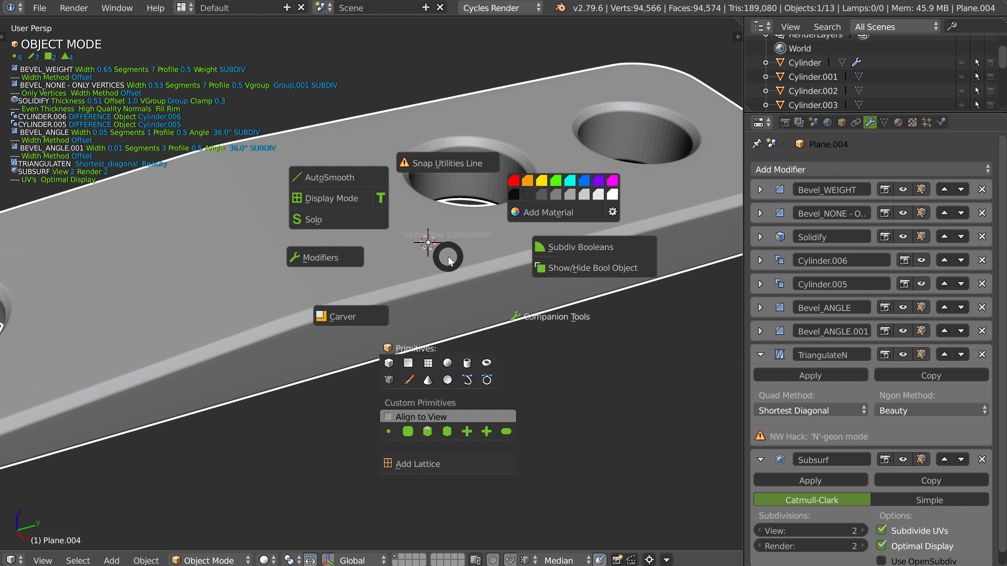
pyautogui.keyDown('shift'); pyautogui.click(577, 268); pyautogui.keyUp('shift')
# Step: Enable AutoSmooth on the selected plate and cylinder cutters and check the hole at the thin end
pyautogui.scroll(-3, 471, 243)
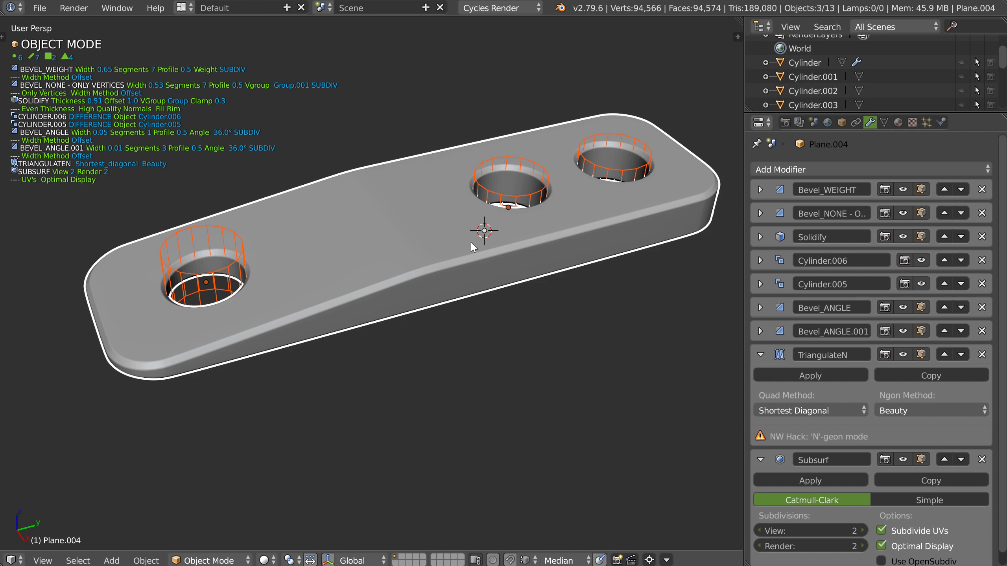
pyautogui.hotkey('shift', 'space')
pyautogui.click(342, 165)
pyautogui.scroll(5, 205, 198)
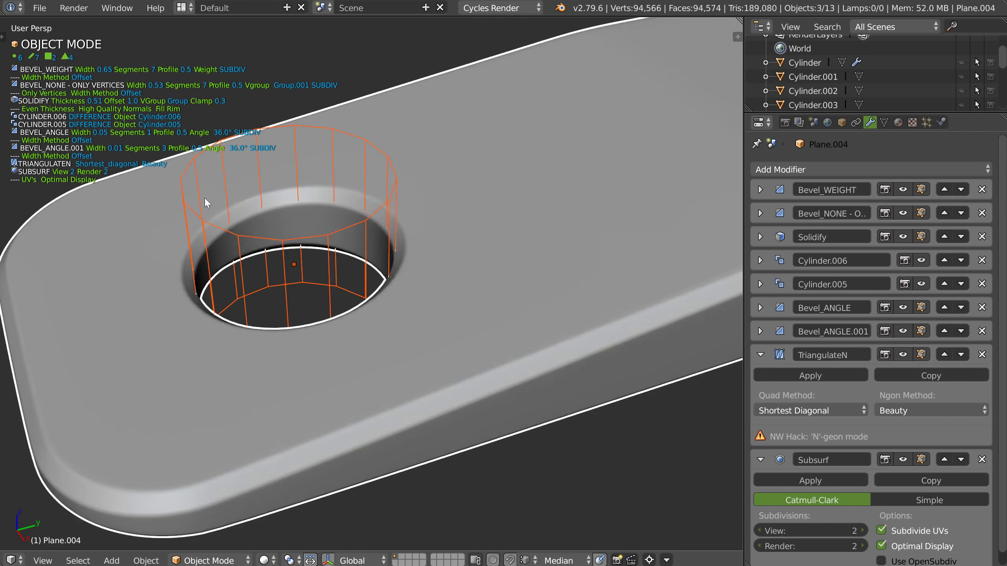
pyautogui.scroll(-5, 339, 202)
# Step: Hide the Boolean cutters again so only the finished plate is displayed
pyautogui.hotkey('shift', 'space')
pyautogui.hotkey('shift', 'space')
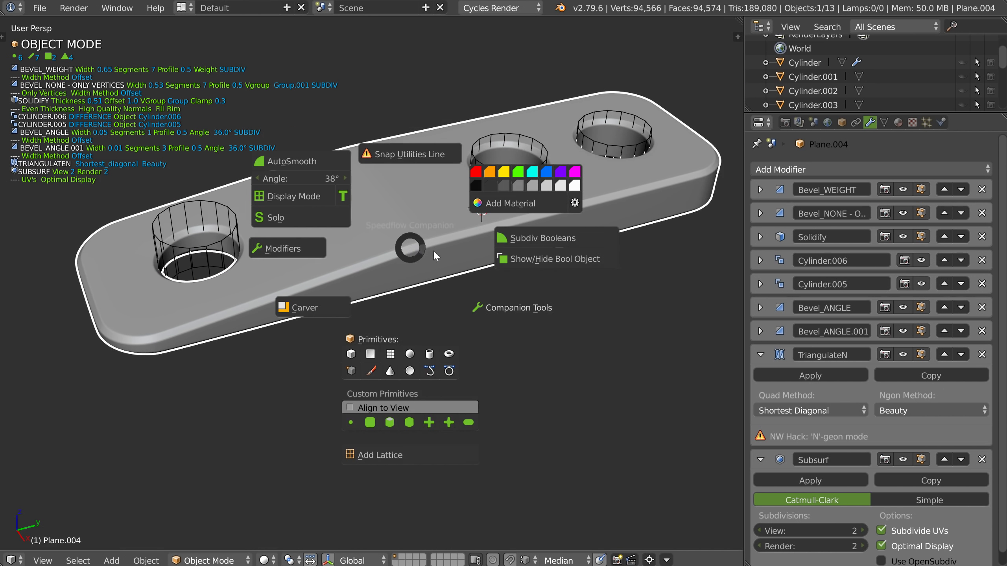
pyautogui.click(541, 263)
pyautogui.moveTo(346, 238); pyautogui.dragTo(320, 257, button='middle')
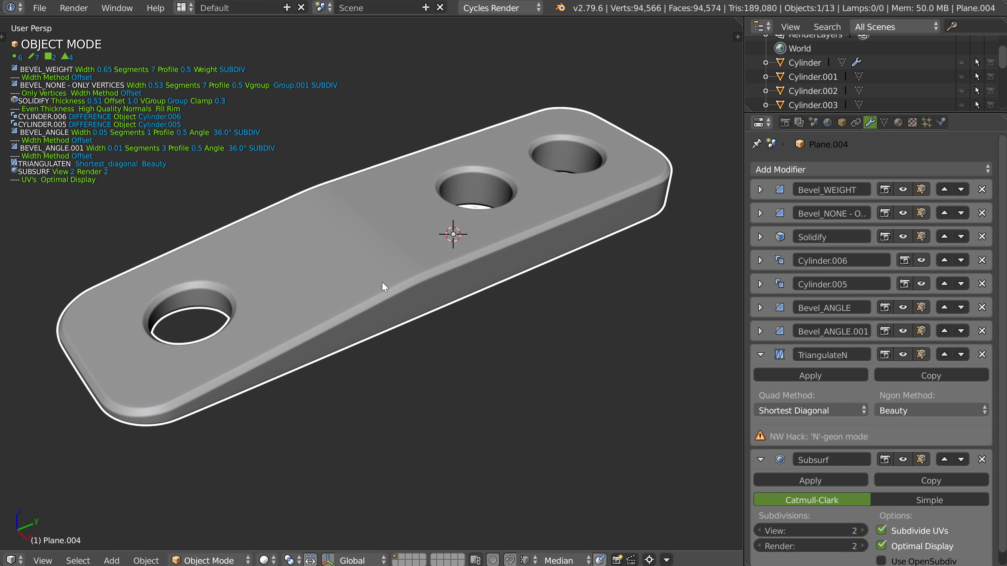
# Step: Compare the plate with its flat base mesh by hiding all modifiers and showing them again
pyautogui.hotkey('shift', 'space')
pyautogui.click(265, 279)
pyautogui.moveTo(411, 290); pyautogui.dragTo(400, 283, button='middle')
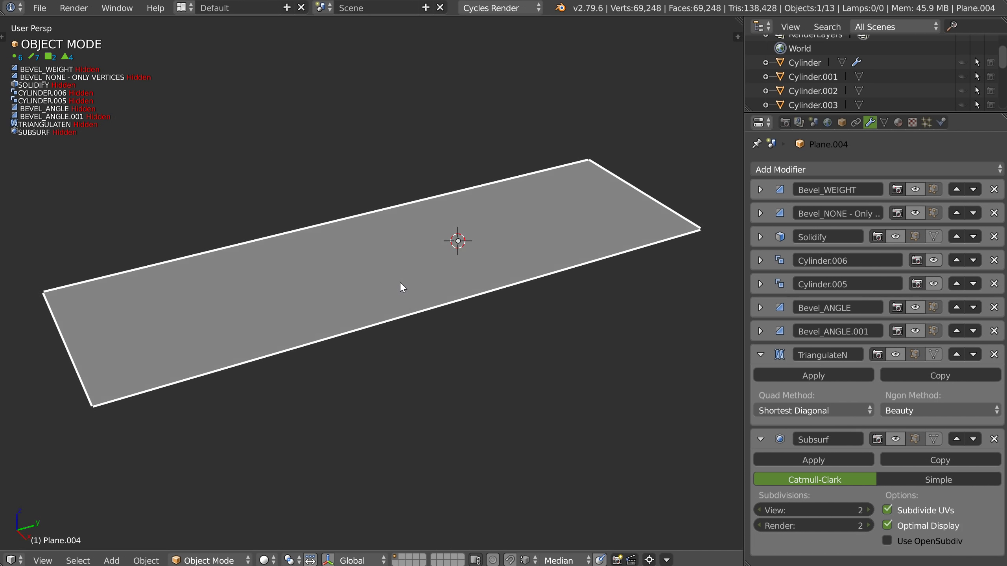
pyautogui.hotkey('shift', 'space')
pyautogui.click(278, 289)
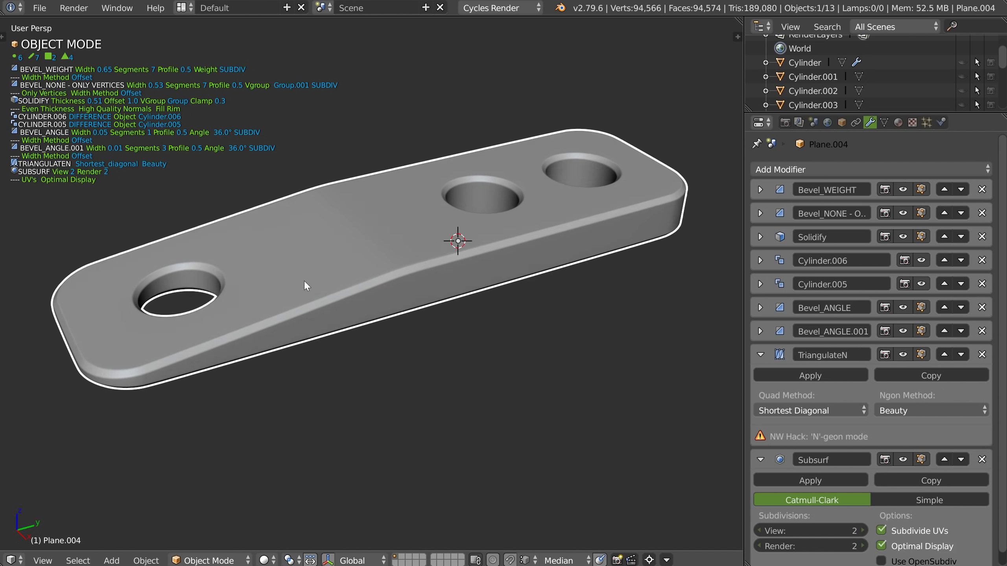
# Step: Lengthen the plate by moving the base mesh's end edge at the thick side outward along Y
pyautogui.moveTo(322, 285); pyautogui.dragTo(362, 274, button='middle')
pyautogui.moveTo(288, 349); pyautogui.dragTo(347, 287, button='middle')
pyautogui.press('Tab')
pyautogui.rightClick(252, 273)
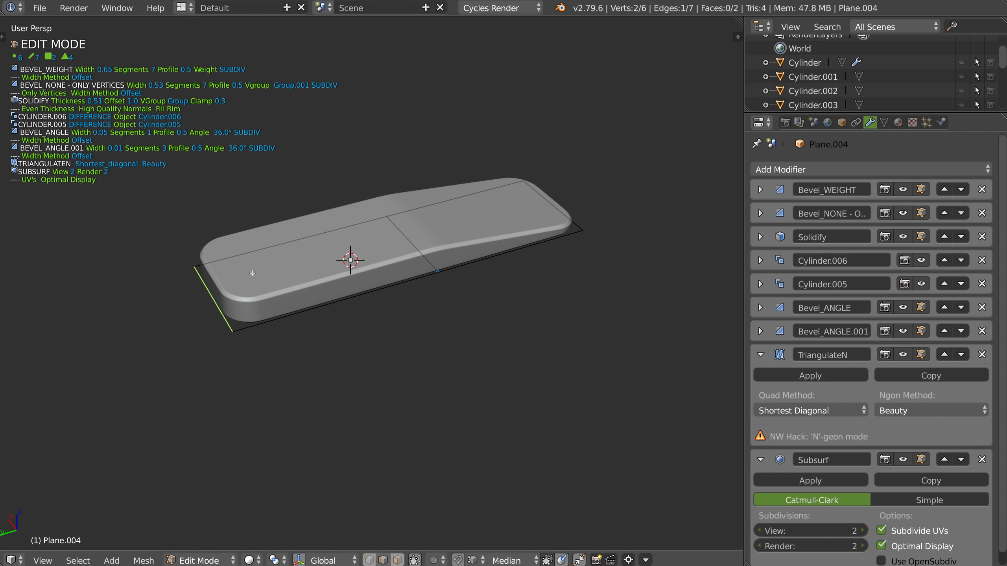
pyautogui.press('g')
pyautogui.press('y')
pyautogui.click(150, 344)
pyautogui.press('Tab')
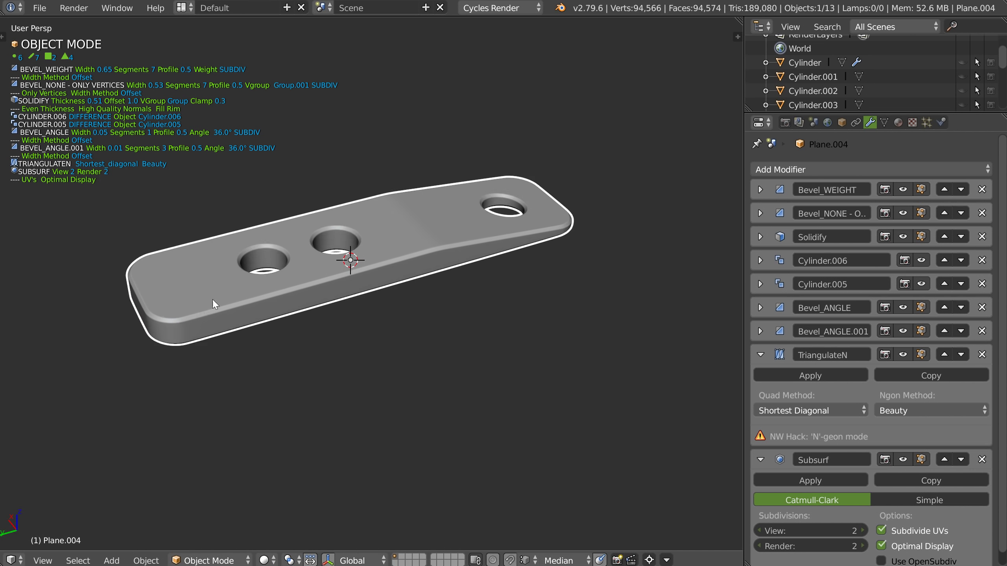
# Step: Select the two-hole cutter Cylinder.005 through the plate's Boolean modifiers
pyautogui.keyDown('shift'); pyautogui.moveTo(284, 288); pyautogui.dragTo(319, 281, button='middle'); pyautogui.keyUp('shift')
pyautogui.press('space')
pyautogui.click(398, 238)
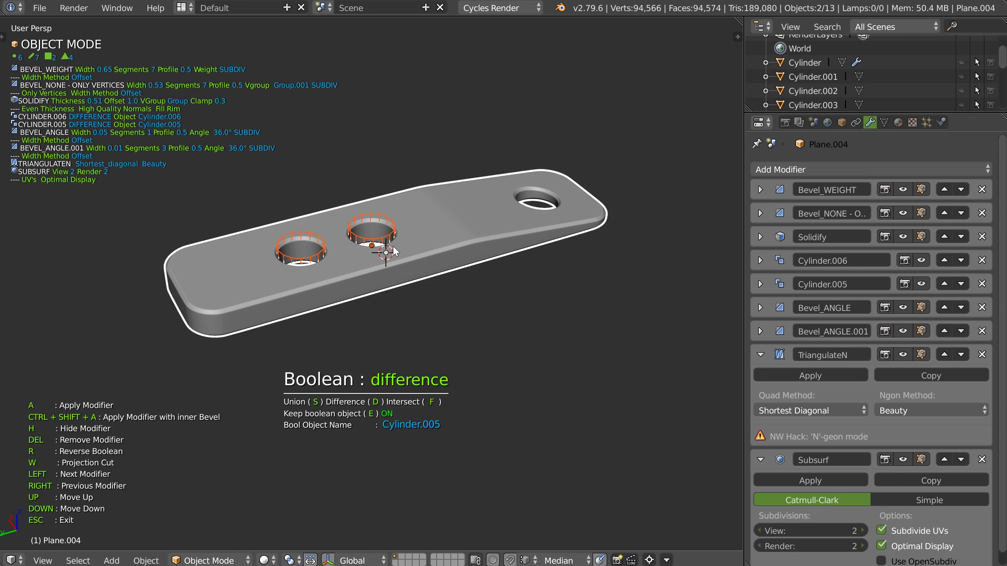
pyautogui.click(393, 246)
# Step: Set the Array count of the hole cutter Cylinder.005 to 3, keeping the relative Y offset of 1.64
pyautogui.hotkey('shift', 'space')
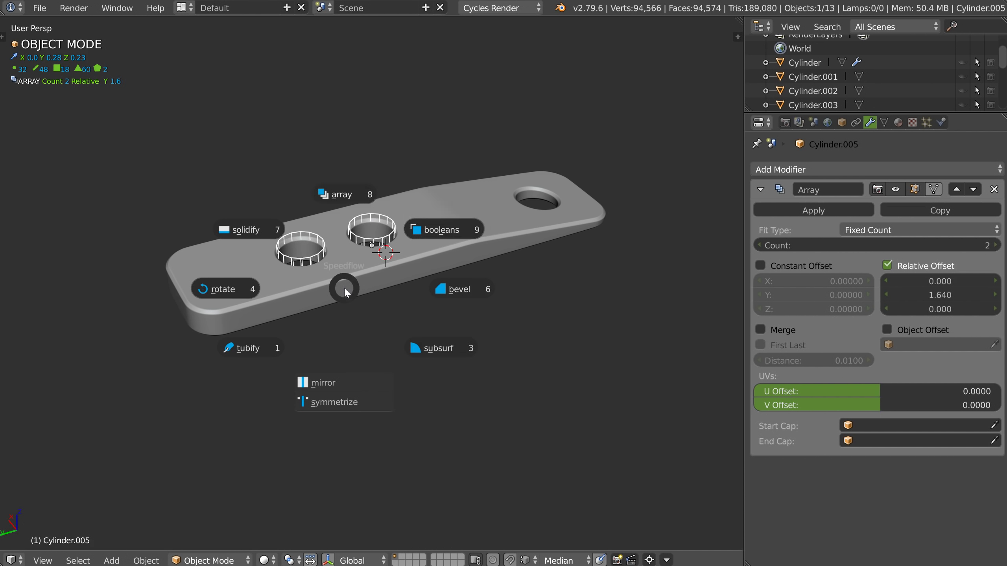
pyautogui.click(350, 194)
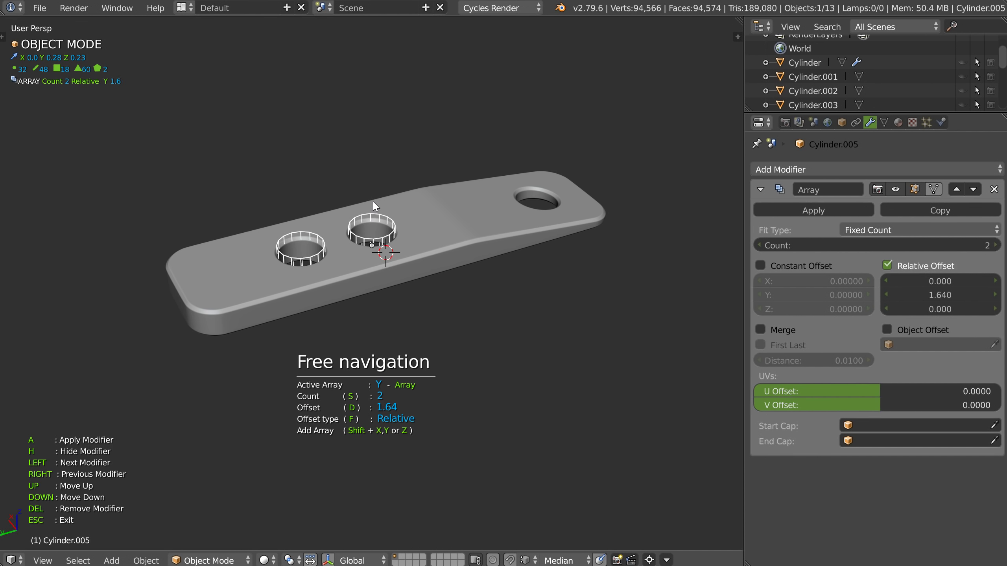
pyautogui.press('s')
pyautogui.scroll(1, 389, 205)
pyautogui.scroll(-2, 387, 204)
pyautogui.scroll(3, 403, 208)
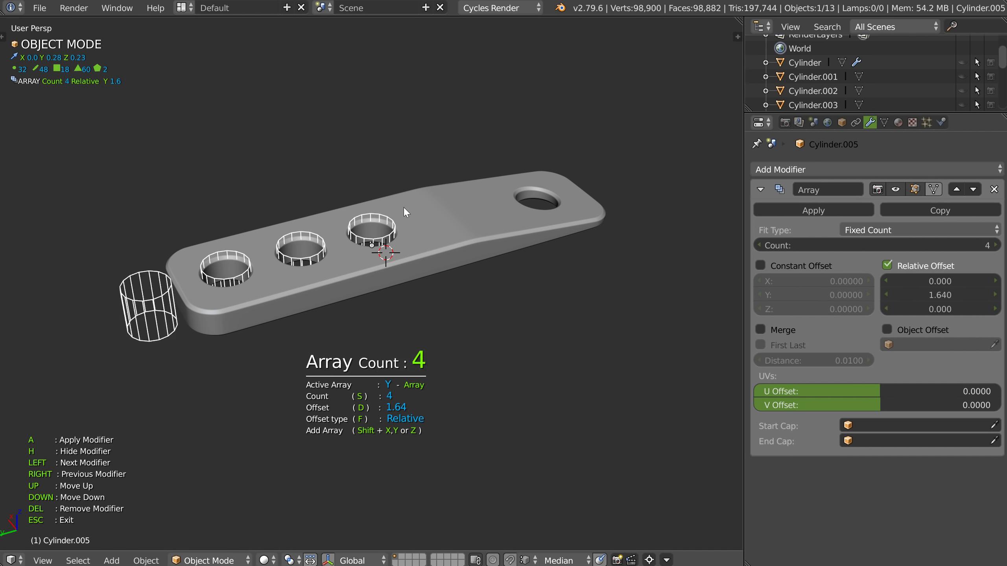
pyautogui.press('s')
pyautogui.click(388, 211)
pyautogui.moveTo(320, 290); pyautogui.dragTo(312, 292, button='middle')
pyautogui.rightClick(312, 294)
pyautogui.rightClick(314, 295)
pyautogui.rightClick(315, 297)
pyautogui.rightClick(314, 263)
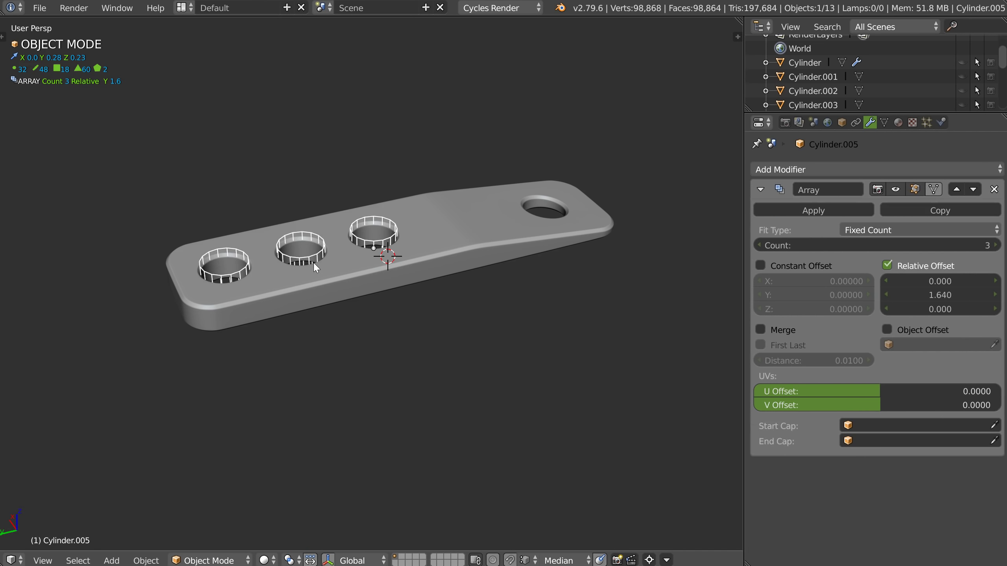
# Step: Hide the hole cutter and inspect the row of three holes on the plate
pyautogui.press('h')
pyautogui.moveTo(316, 274); pyautogui.dragTo(300, 168, button='middle')
pyautogui.scroll(4, 315, 283)
pyautogui.scroll(3, 298, 192)
pyautogui.moveTo(391, 124); pyautogui.dragTo(398, 189, button='middle')
pyautogui.scroll(-7, 398, 189)
pyautogui.moveTo(322, 266); pyautogui.dragTo(328, 255, button='middle')
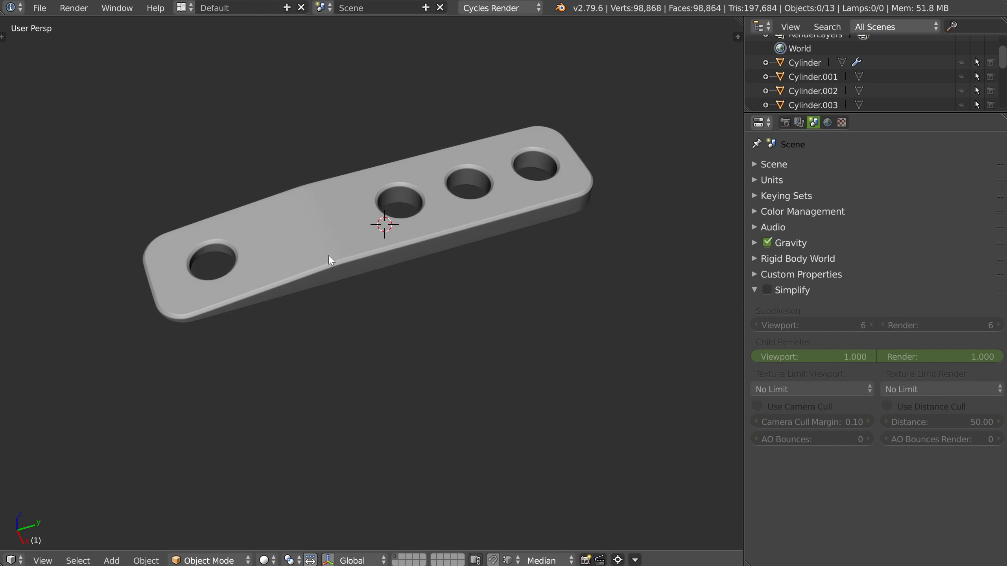
pyautogui.scroll(3, 420, 214)
pyautogui.moveTo(420, 216); pyautogui.dragTo(413, 263, button='middle')
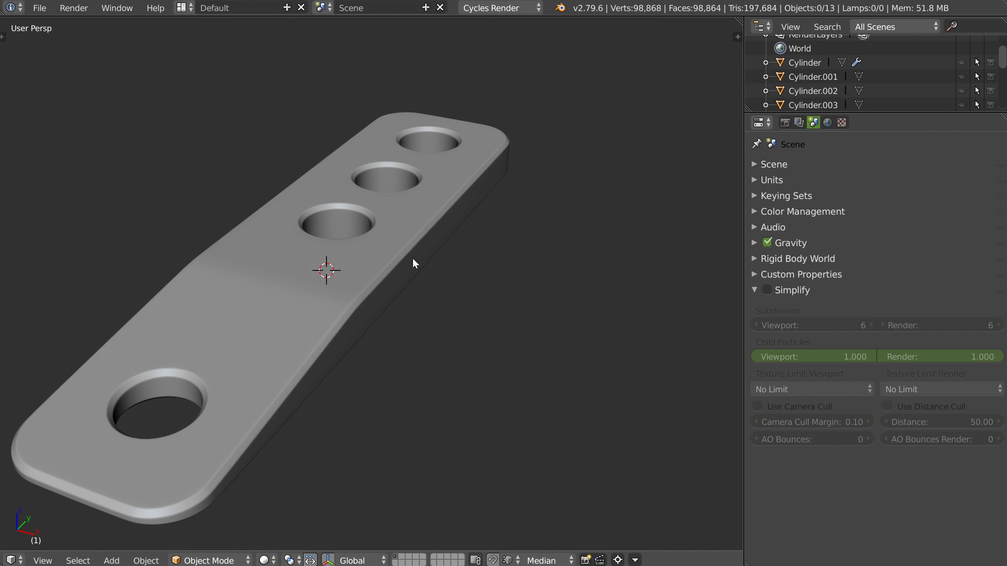
# Step: Add the custom rounded-box primitive, made of a plane with Bevel and Solidify modifiers, near the plate's thick end
pyautogui.click(417, 247)
pyautogui.rightClick(413, 249)
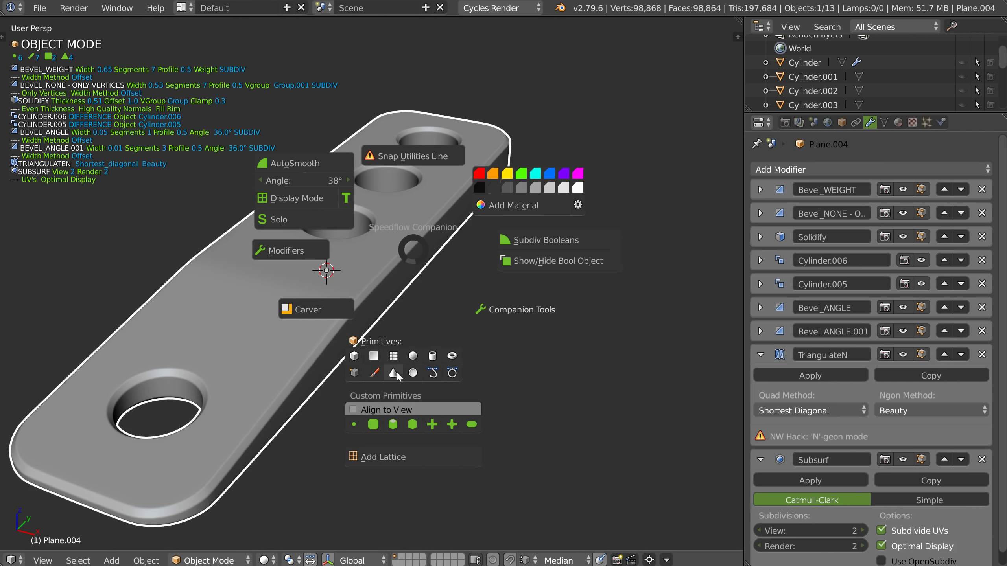
pyautogui.click(393, 425)
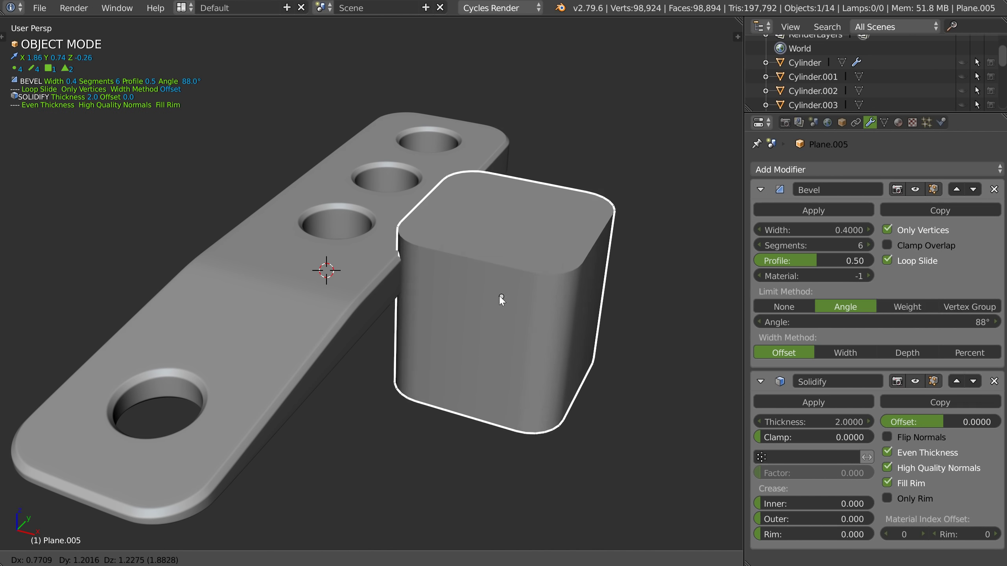
pyautogui.click(506, 141)
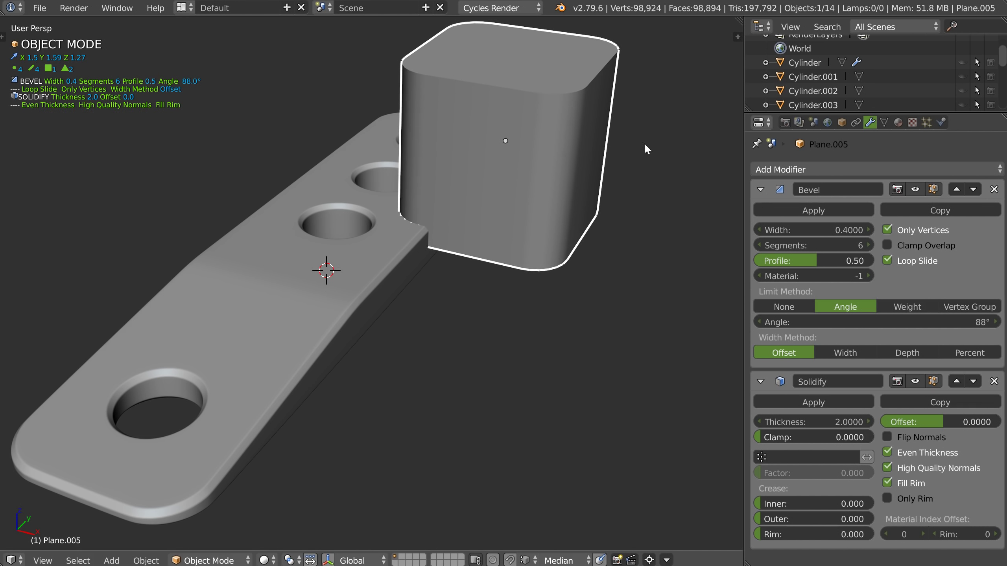
# Step: Scale the rounded box to about 0.35 and move it onto the plate's long side edge beside the row of holes
pyautogui.press('s')
pyautogui.click(549, 162)
pyautogui.moveTo(496, 181); pyautogui.dragTo(540, 136, button='middle')
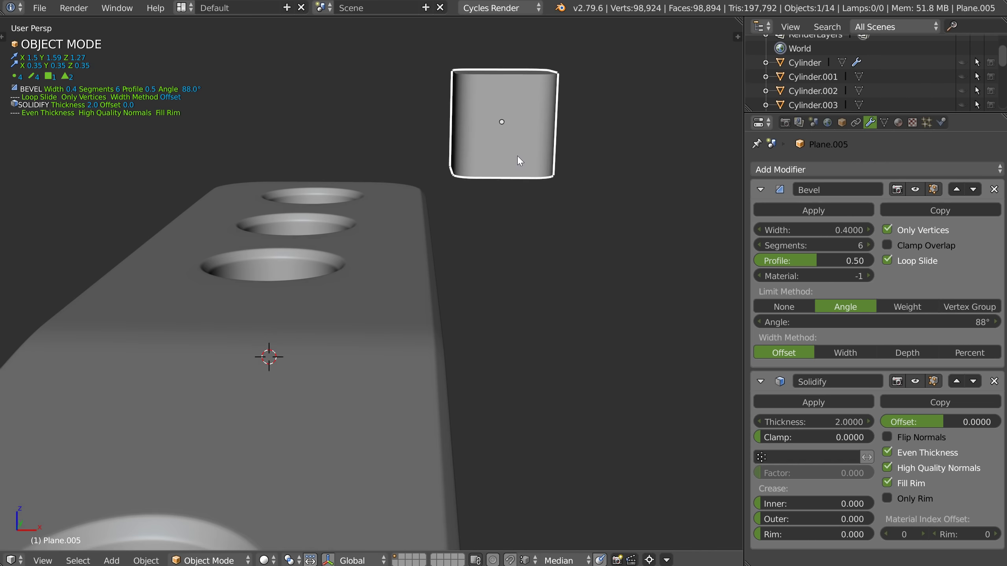
pyautogui.press('g')
pyautogui.click(442, 239)
pyautogui.moveTo(442, 239); pyautogui.dragTo(386, 217, button='middle')
# Step: Stretch the box along the plate's side by moving both end edges of its base mesh outward, the first about 1.3 along Y
pyautogui.press('Tab')
pyautogui.rightClick(423, 257)
pyautogui.press('g')
pyautogui.press('y')
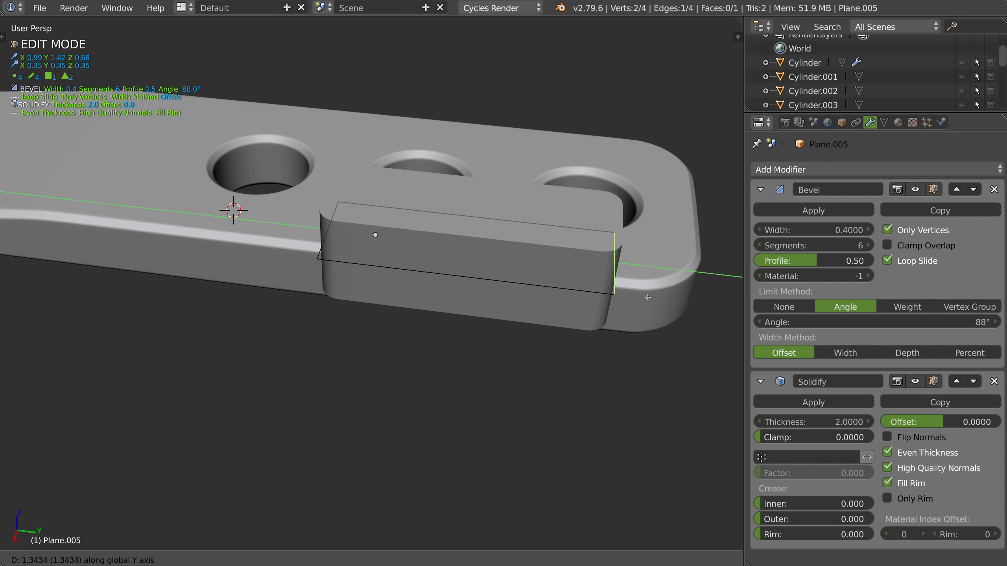
pyautogui.click(636, 296)
pyautogui.moveTo(436, 262); pyautogui.dragTo(412, 312, button='middle')
pyautogui.rightClick(412, 311)
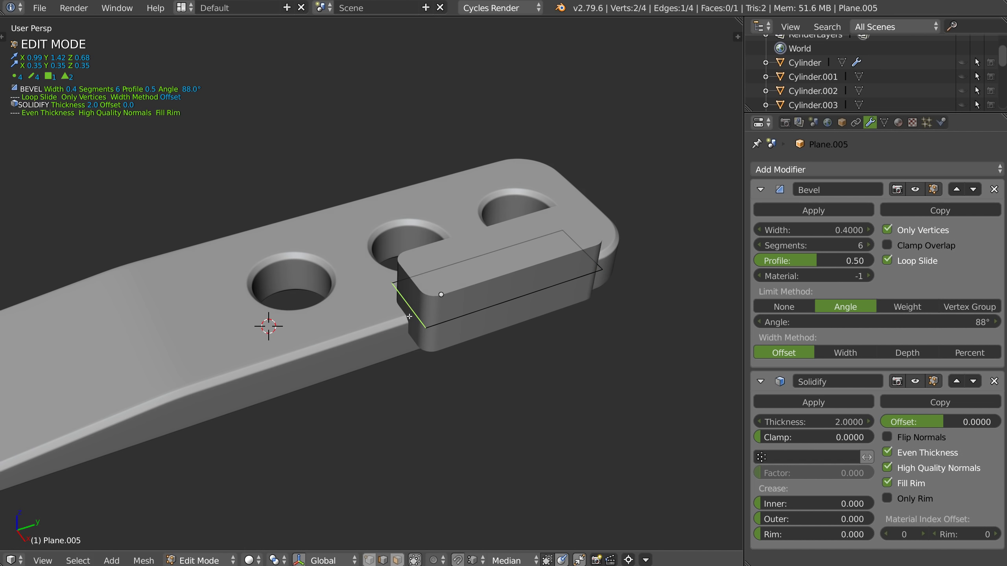
pyautogui.press('g')
pyautogui.click(341, 357)
pyautogui.press('Tab')
# Step: Reduce the width of the box's vertex bevel to about 0.18 to tighten its rounded vertical corners
pyautogui.moveTo(342, 358); pyautogui.dragTo(373, 240, button='middle')
pyautogui.scroll(2, 371, 271)
pyautogui.press('space')
pyautogui.click(502, 236)
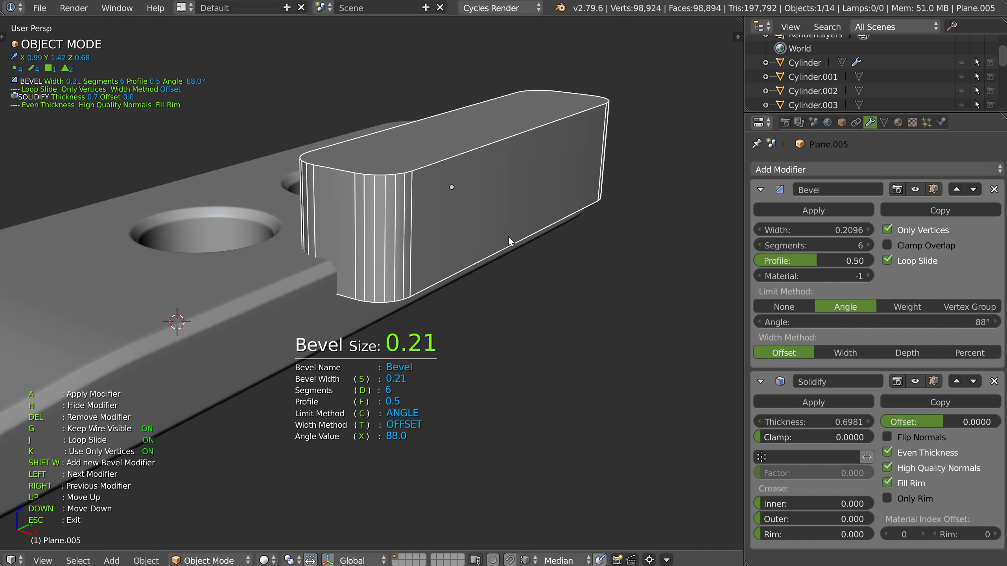
pyautogui.click(506, 239)
# Step: Add a second bevel to the box, limited by a 36° angle, with width 0.1 and 6 segments
pyautogui.hotkey('shift', 'w')
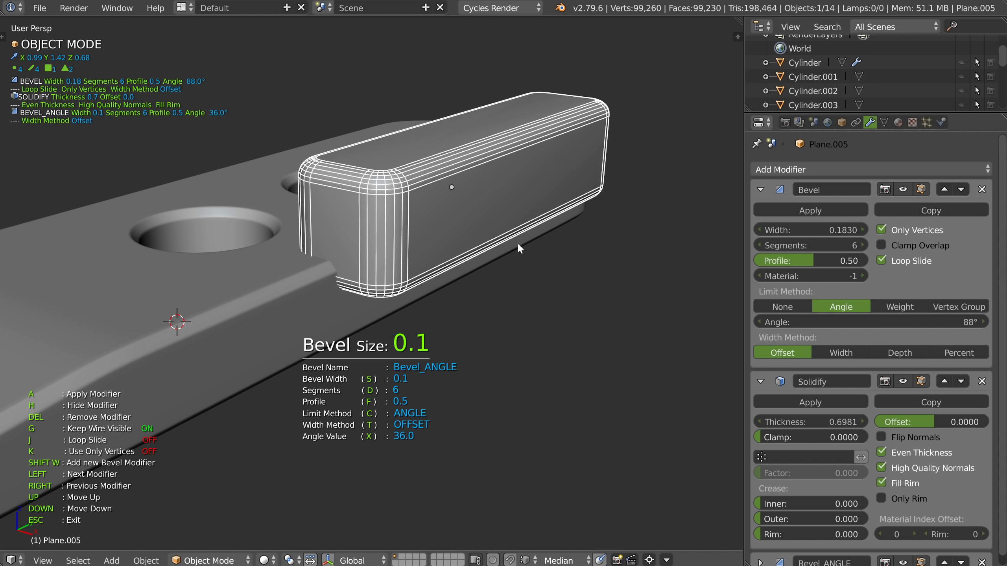
pyautogui.click(517, 242)
pyautogui.press('Escape')
# Step: Mirror the box across the plate to the opposite long side, using the plate as the mirror object
pyautogui.scroll(-3, 489, 236)
pyautogui.rightClick(344, 315)
pyautogui.keyDown('shift'); pyautogui.rightClick(446, 248); pyautogui.keyUp('shift')
pyautogui.press('space')
pyautogui.click(438, 342)
pyautogui.press('Escape')
# Step: Subtract the mirrored boxes from the plate with a Boolean difference modifier
pyautogui.keyDown('shift'); pyautogui.rightClick(375, 302); pyautogui.keyUp('shift')
pyautogui.hotkey('alt', 's')
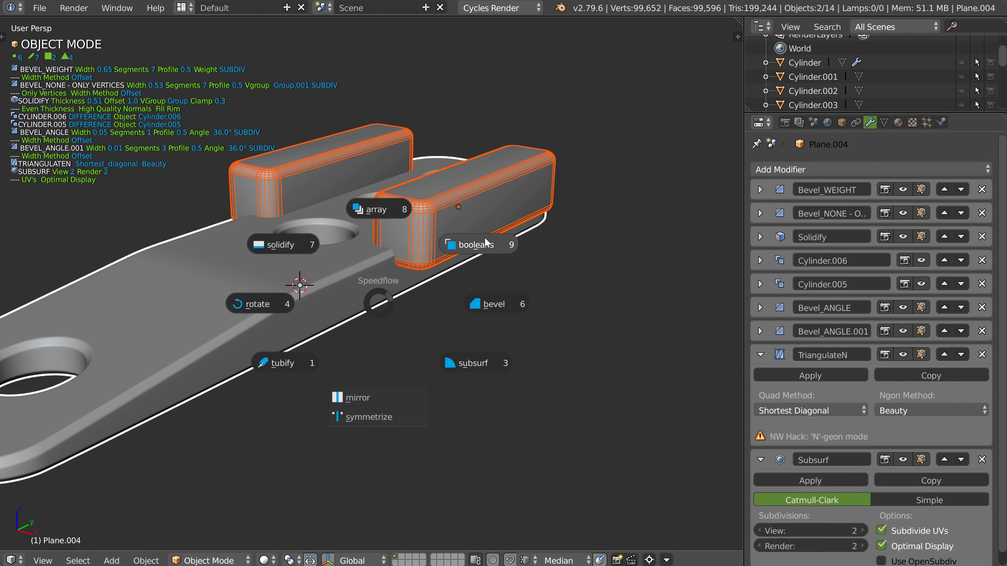
pyautogui.click(473, 243)
pyautogui.scroll(5, 392, 262)
pyautogui.keyDown('shift'); pyautogui.moveTo(459, 198); pyautogui.dragTo(391, 241, button='middle'); pyautogui.keyUp('shift')
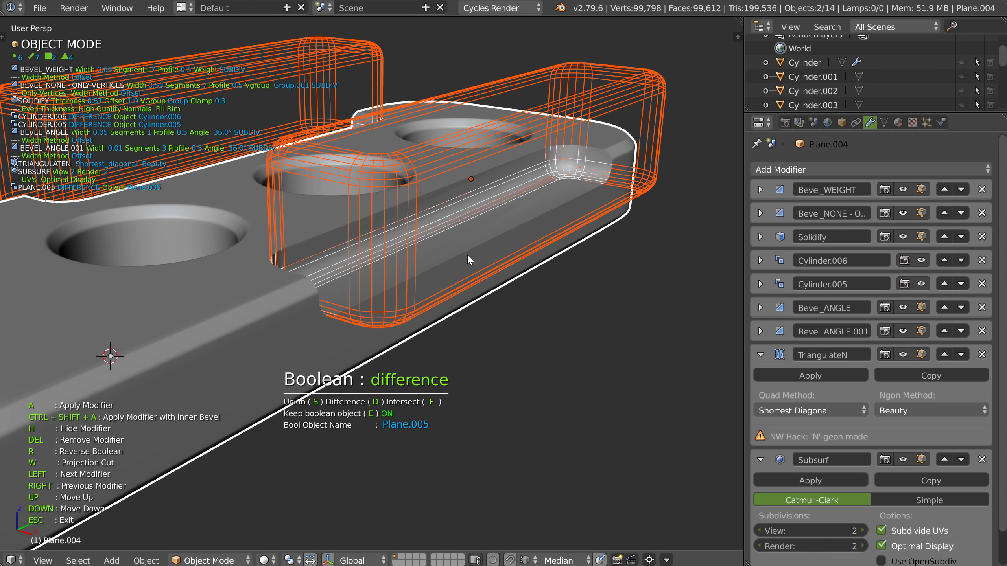
# Step: Move the Plane.005 Boolean up the plate's modifier stack so it sits between Bevel_ANGLE and Bevel_ANGLE.001
pyautogui.press('Up')
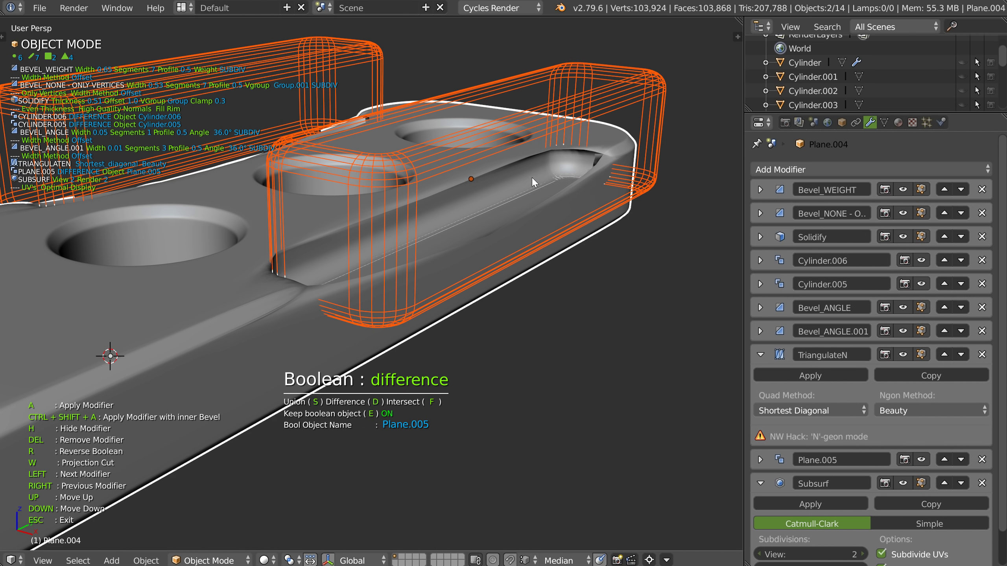
pyautogui.press('Up')
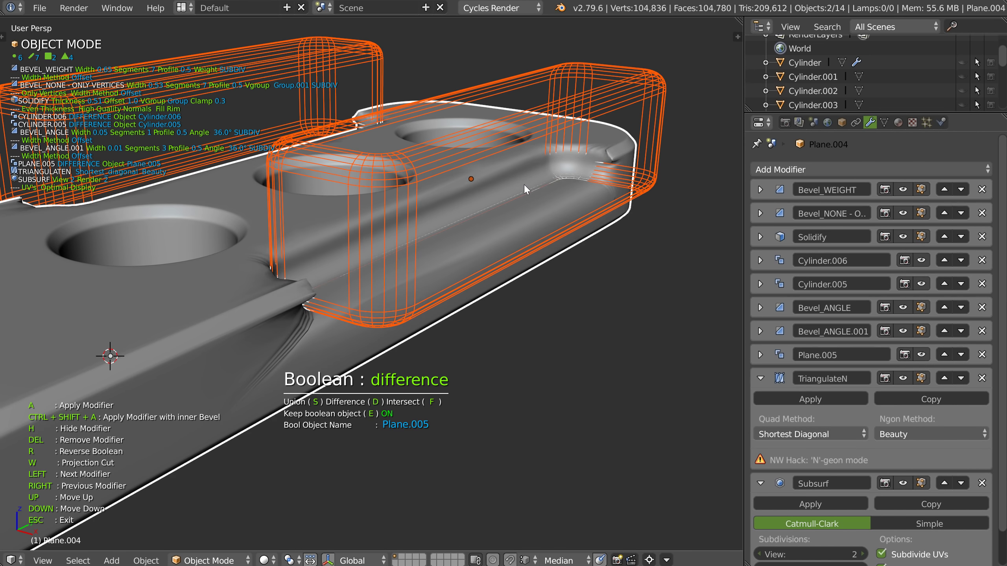
pyautogui.press('Up')
pyautogui.moveTo(357, 189); pyautogui.dragTo(363, 247, button='middle')
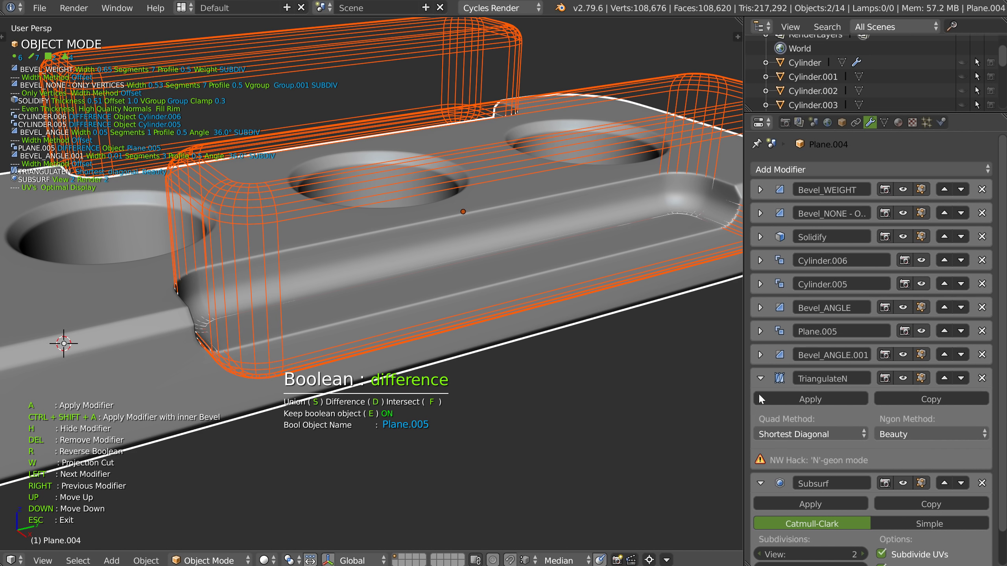
pyautogui.scroll(-2, 488, 289)
pyautogui.moveTo(488, 288); pyautogui.dragTo(420, 235, button='middle')
pyautogui.press('Escape')
# Step: Hide the box cutters and inspect the side recesses cut into the plate
pyautogui.press('h')
pyautogui.scroll(-4, 520, 292)
pyautogui.moveTo(554, 297); pyautogui.dragTo(456, 276, button='middle')
pyautogui.scroll(2, 515, 277)
pyautogui.keyDown('shift'); pyautogui.moveTo(544, 278); pyautogui.dragTo(297, 204, button='middle'); pyautogui.keyUp('shift')
pyautogui.scroll(4, 542, 192)
pyautogui.scroll(-5, 452, 226)
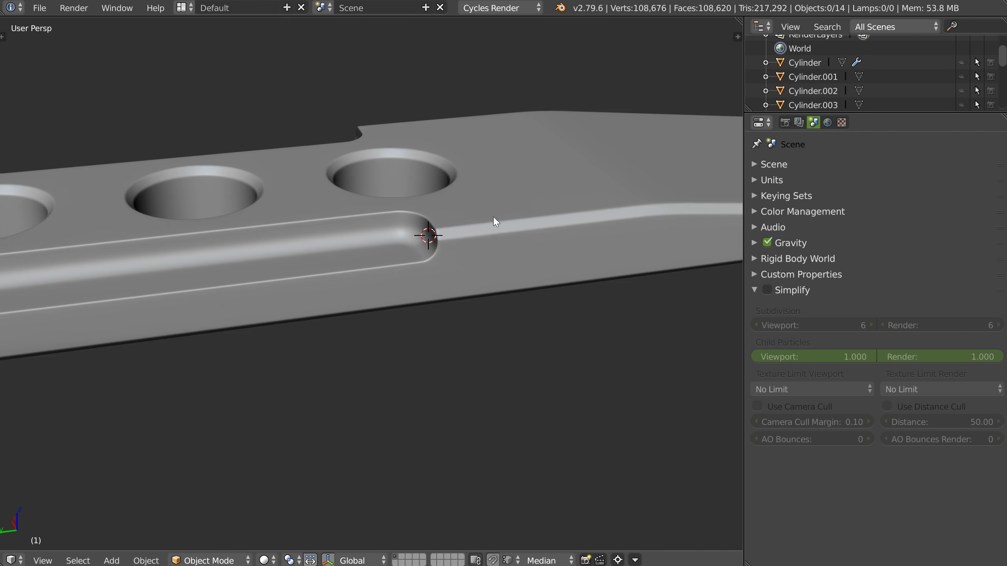
pyautogui.moveTo(493, 218); pyautogui.dragTo(484, 238, button='middle')
pyautogui.scroll(-3, 358, 360)
pyautogui.moveTo(358, 360); pyautogui.dragTo(446, 277, button='middle')
# Step: Compare the plate with its base mesh by toggling its modifiers off and on, and entering and leaving Edit Mode
pyautogui.rightClick(445, 283)
pyautogui.press('space')
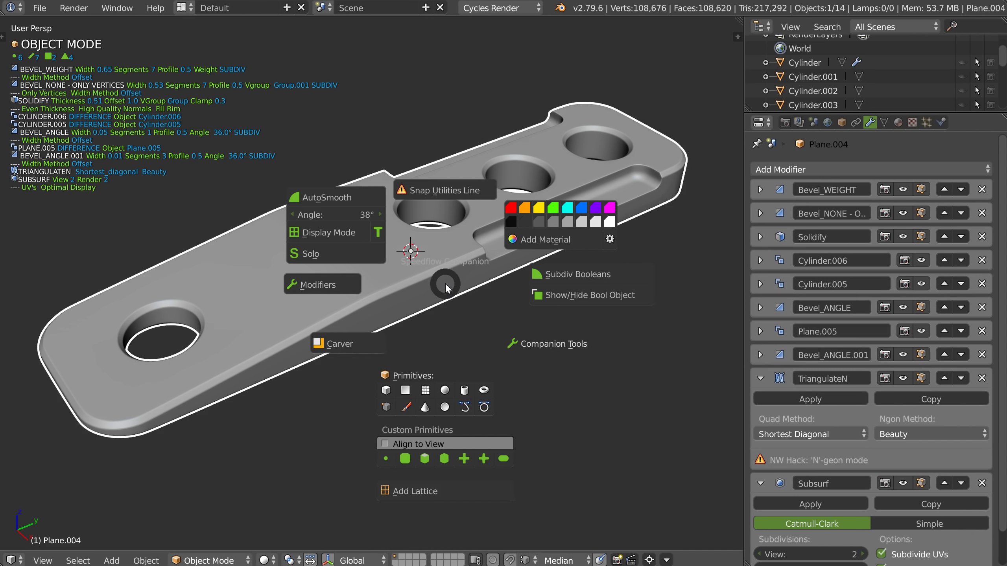
pyautogui.click(336, 283)
pyautogui.press('space')
pyautogui.click(339, 276)
pyautogui.press('Tab')
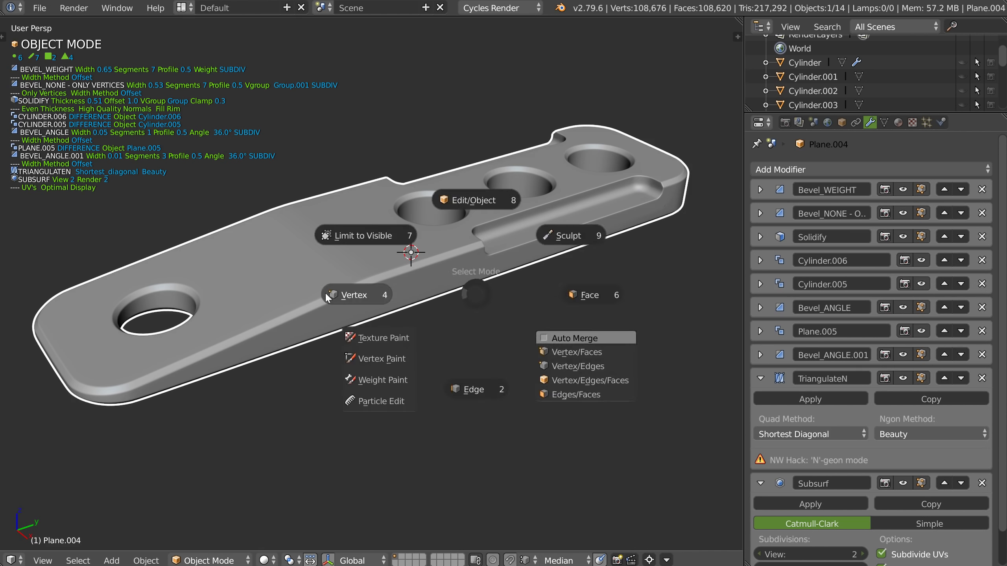
pyautogui.click(471, 203)
pyautogui.press('Tab')
pyautogui.click(472, 234)
# Step: Examine the side recesses, hole edges and bevel shading on the plate from close up and from several angles
pyautogui.moveTo(473, 257); pyautogui.dragTo(369, 257, button='middle')
pyautogui.scroll(5, 370, 262)
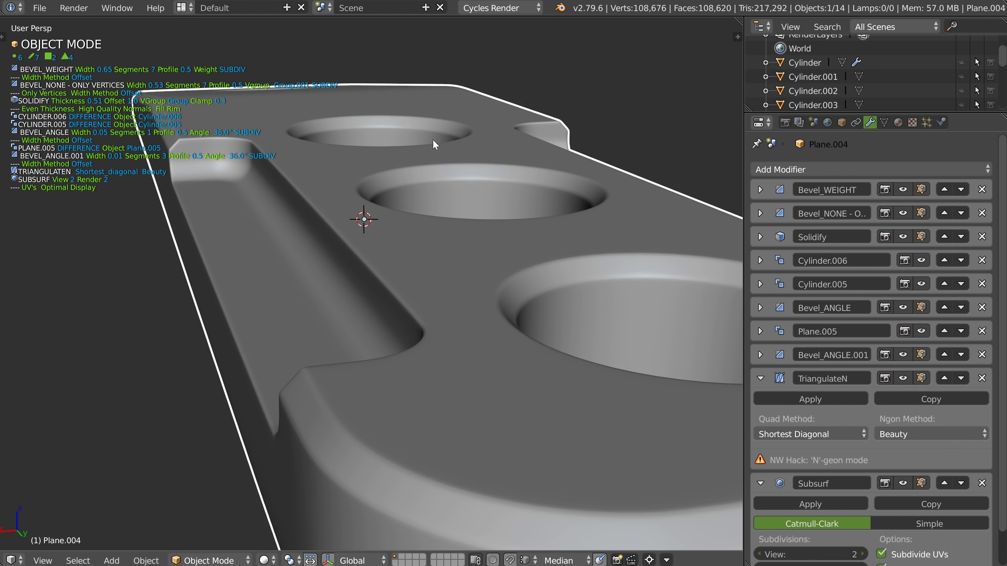
pyautogui.moveTo(375, 346); pyautogui.dragTo(323, 333, button='middle')
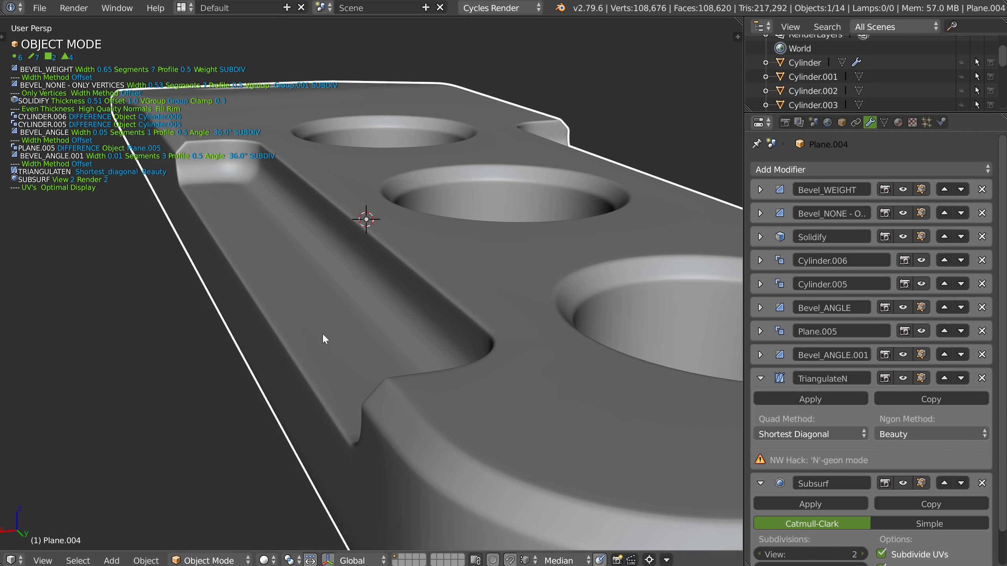
pyautogui.scroll(-4, 267, 177)
pyautogui.moveTo(267, 177); pyautogui.dragTo(325, 271, button='middle')
pyautogui.scroll(4, 325, 270)
pyautogui.scroll(-4, 470, 140)
pyautogui.moveTo(470, 140); pyautogui.dragTo(483, 218, button='middle')
pyautogui.scroll(4, 484, 219)
pyautogui.scroll(-5, 483, 217)
pyautogui.moveTo(414, 291)
pyautogui.mouseDown(button='middle')
pyautogui.moveTo(400, 286)
pyautogui.moveTo(431, 294)
pyautogui.moveTo(392, 285)
pyautogui.moveTo(404, 279)
pyautogui.mouseUp(button='middle')
pyautogui.scroll(-2, 431, 294)
pyautogui.moveTo(535, 112); pyautogui.dragTo(497, 229, button='middle')
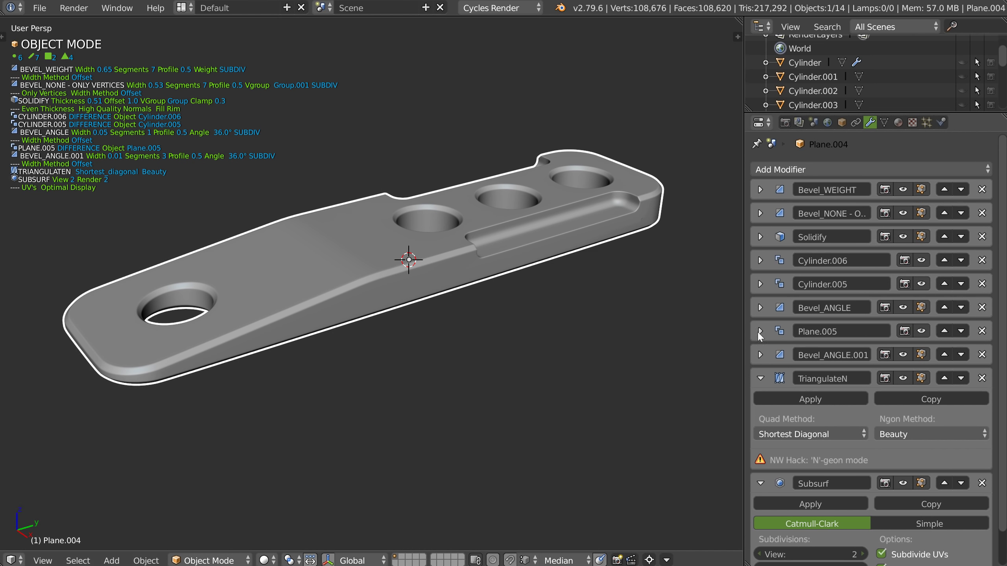
# Step: Collapse the TriangulateN and Subsurf modifier settings to show the plate's whole modifier stack compactly
pyautogui.click(760, 379)
pyautogui.click(760, 422)
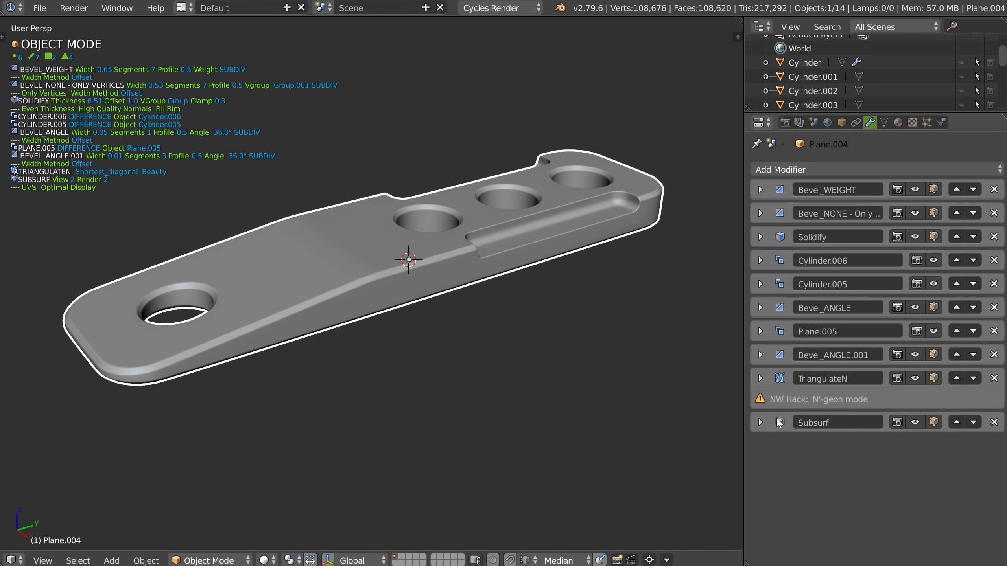
pyautogui.moveTo(316, 222); pyautogui.dragTo(267, 367, button='middle')
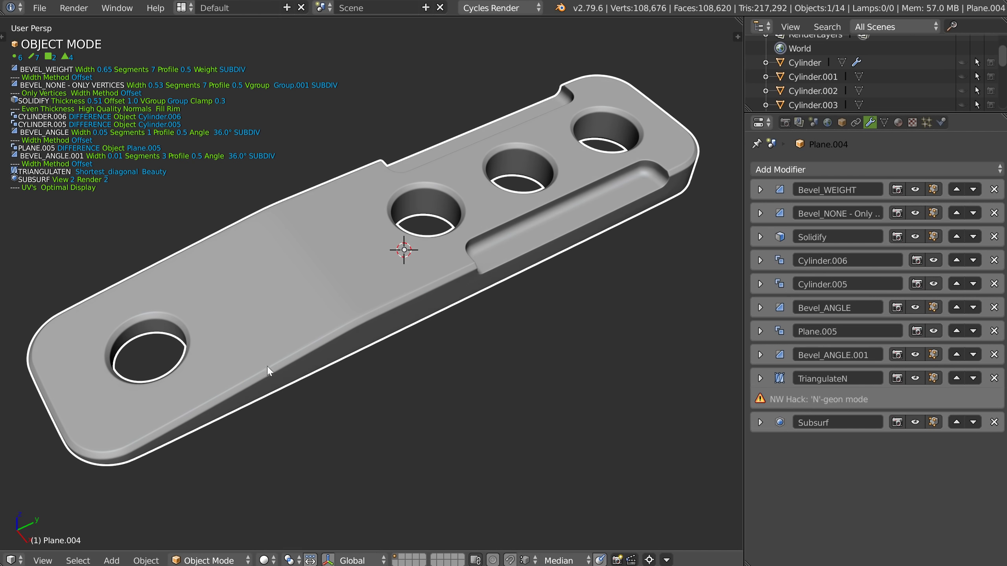